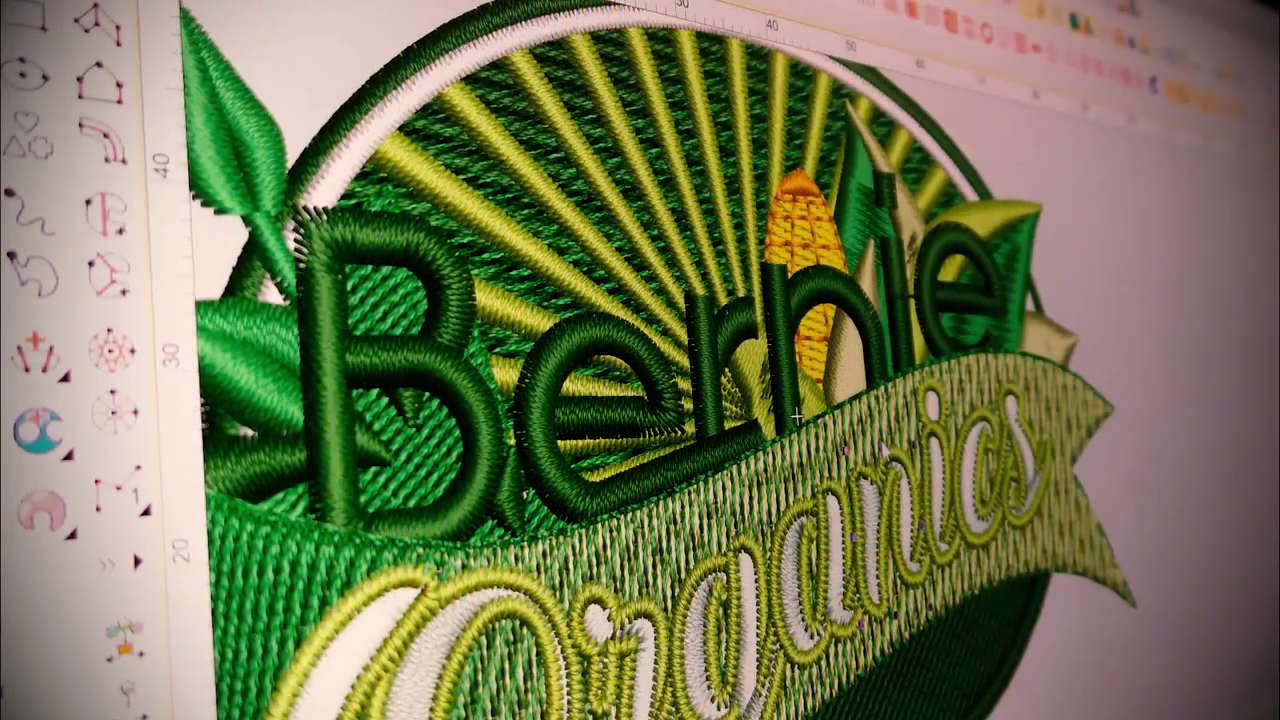
Step: Bring up the editing options for the object in the Variable Motif Size in tight curves design
right_click(798, 416)
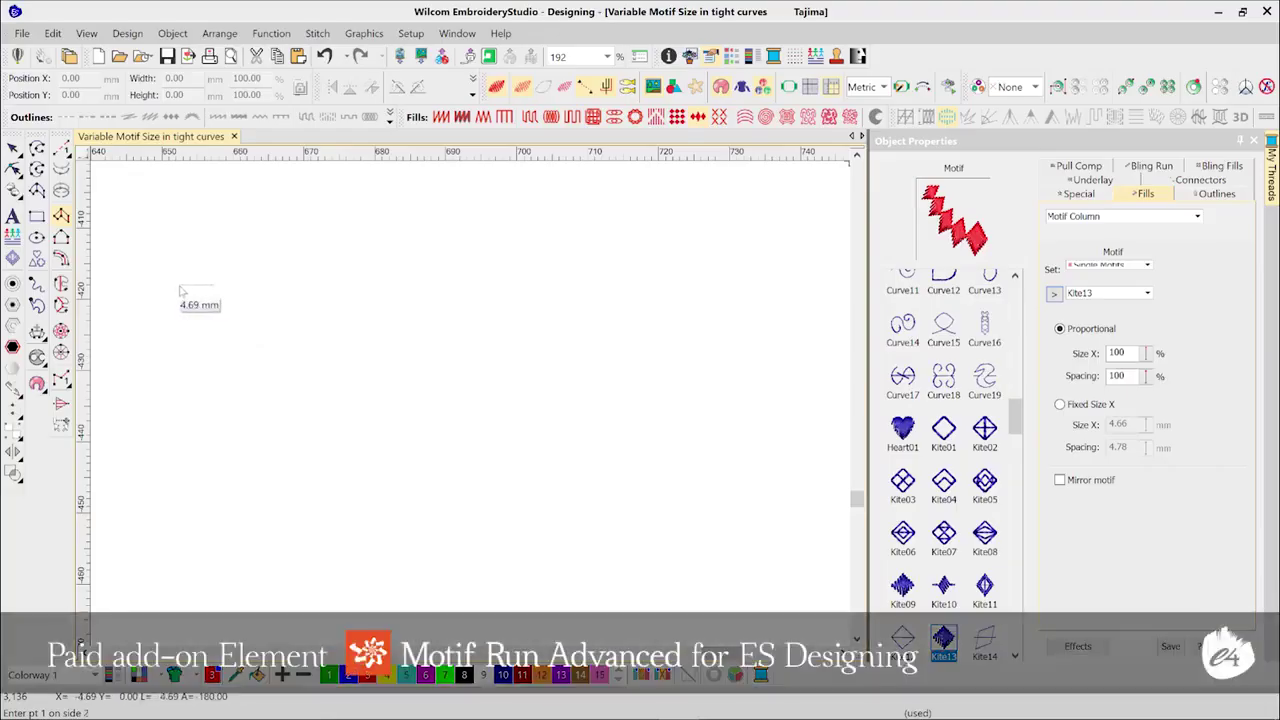
Step: Digitize a curved Motif Column, then drag a left-edge point outward to enlarge those motifs
left_click(180, 286)
left_click(487, 443)
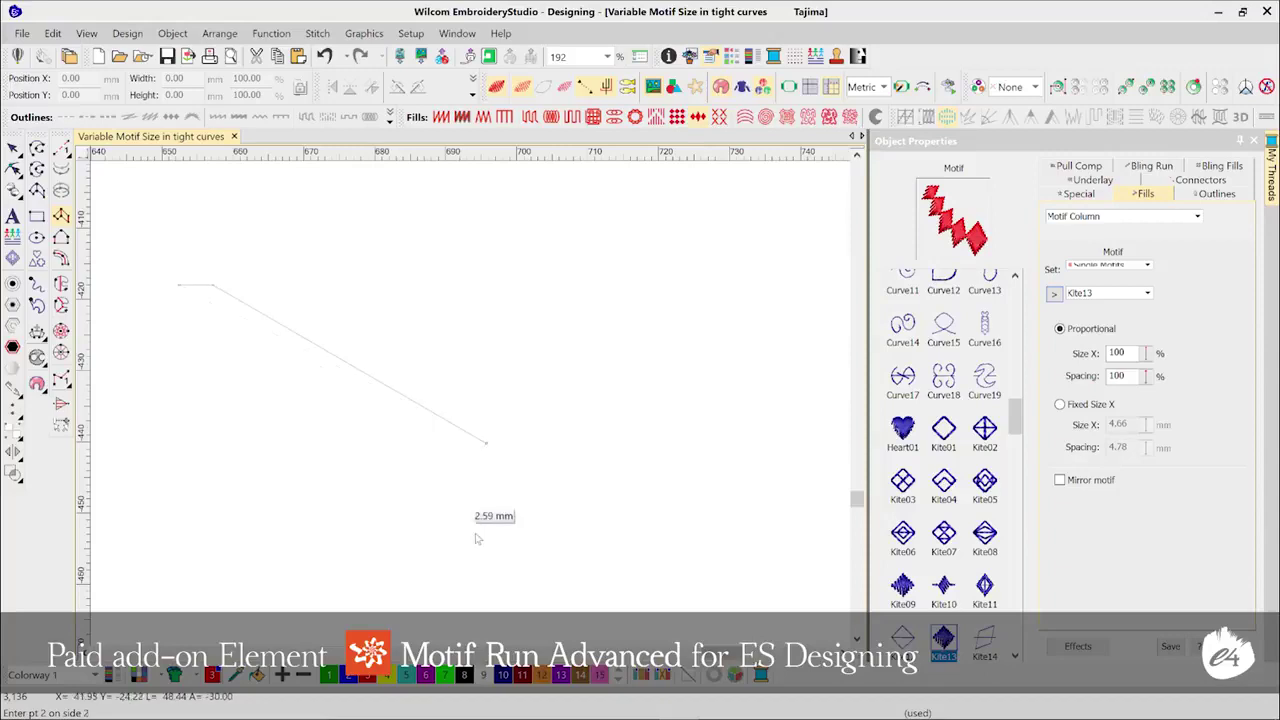
left_click(487, 600)
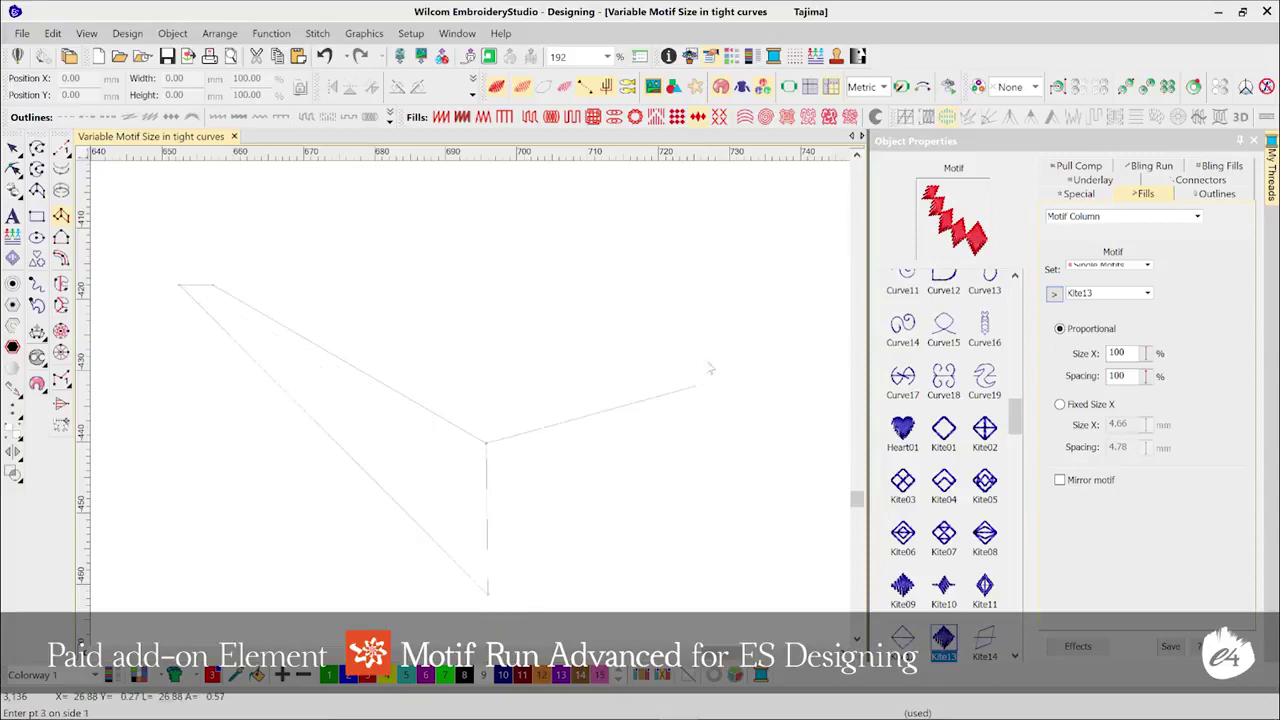
left_click(755, 292)
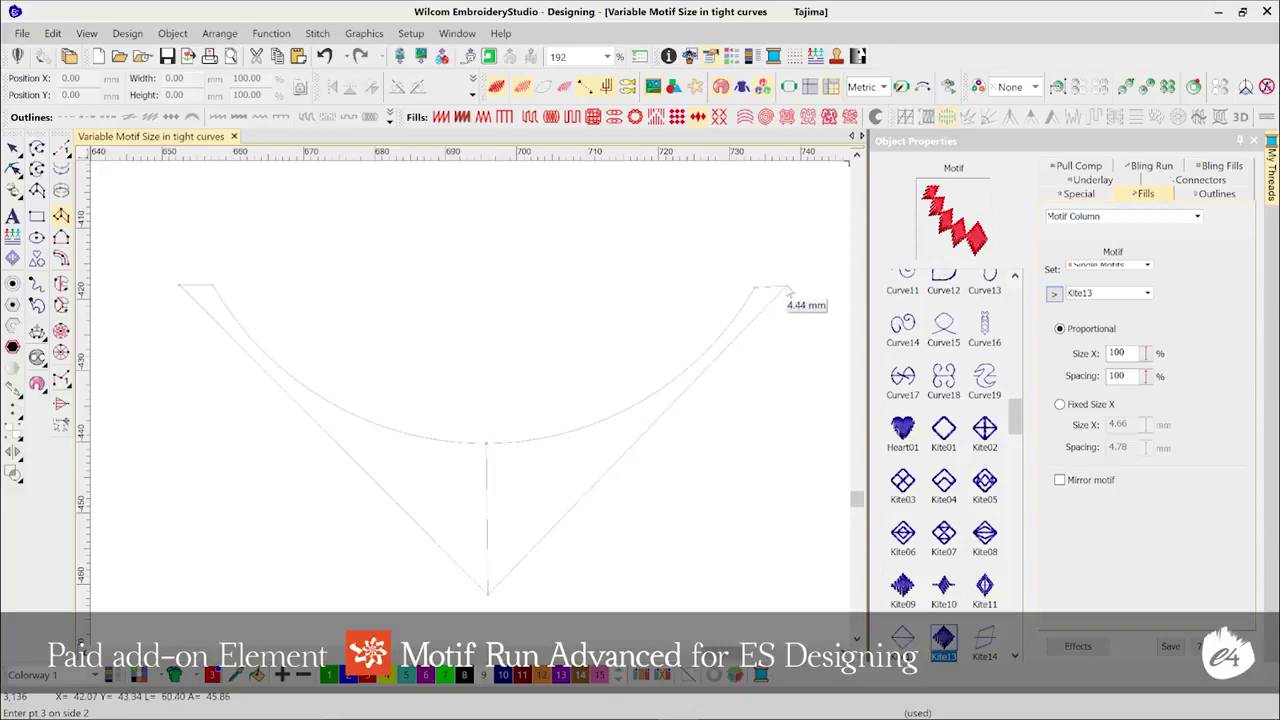
left_click(787, 291)
key("Return")
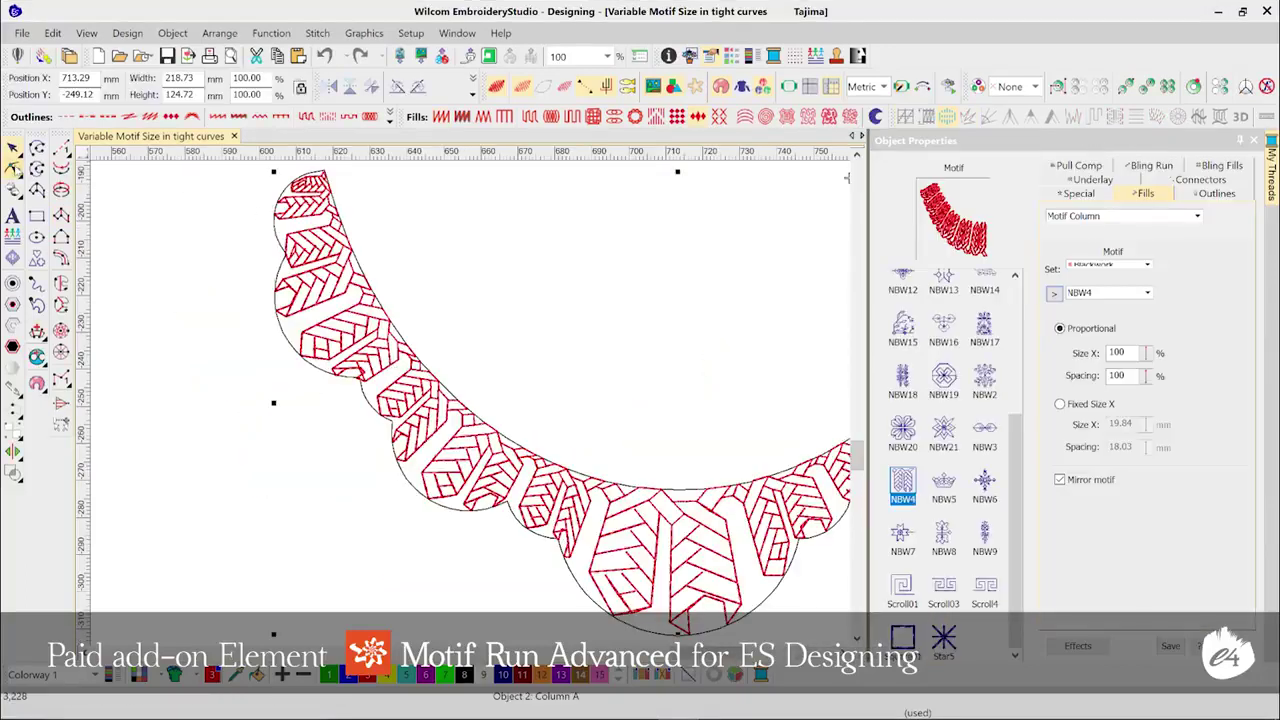
left_click(14, 169)
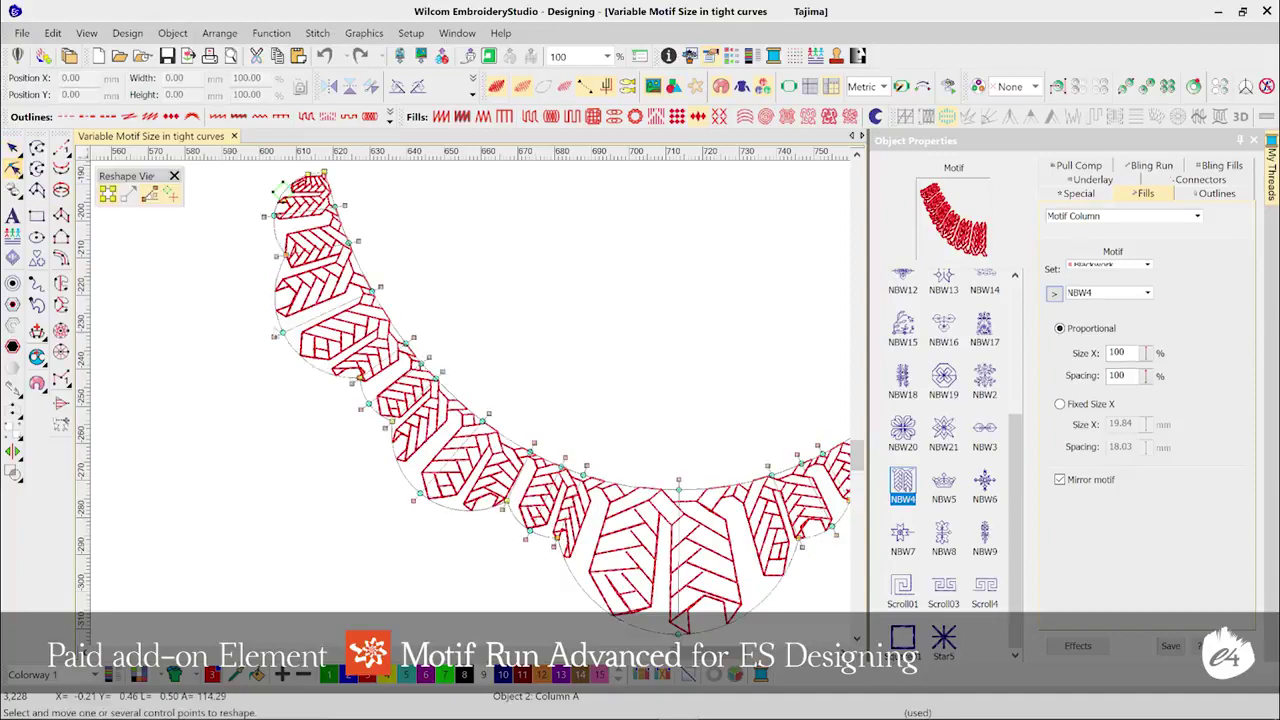
left_click_drag(283, 331, 248, 350)
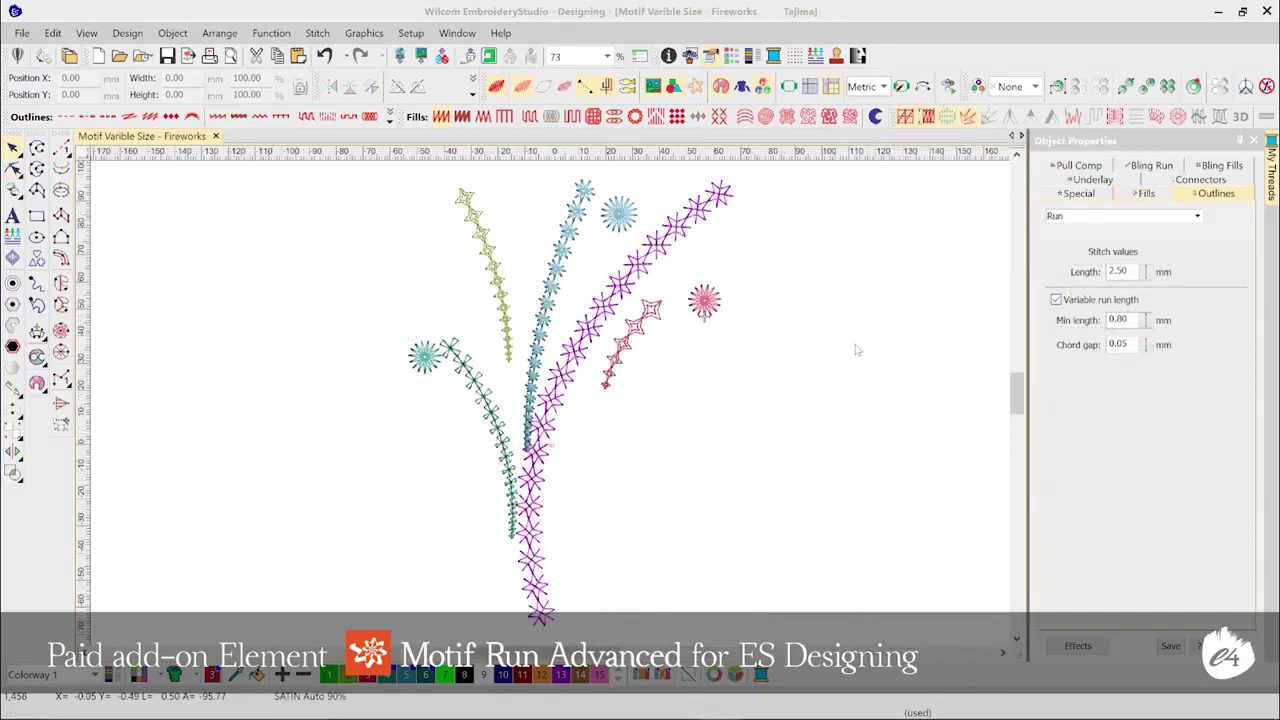
Step: Give the magenta run Gradient size and spacing, and the star oval Variable size around tight curves
left_click(537, 500)
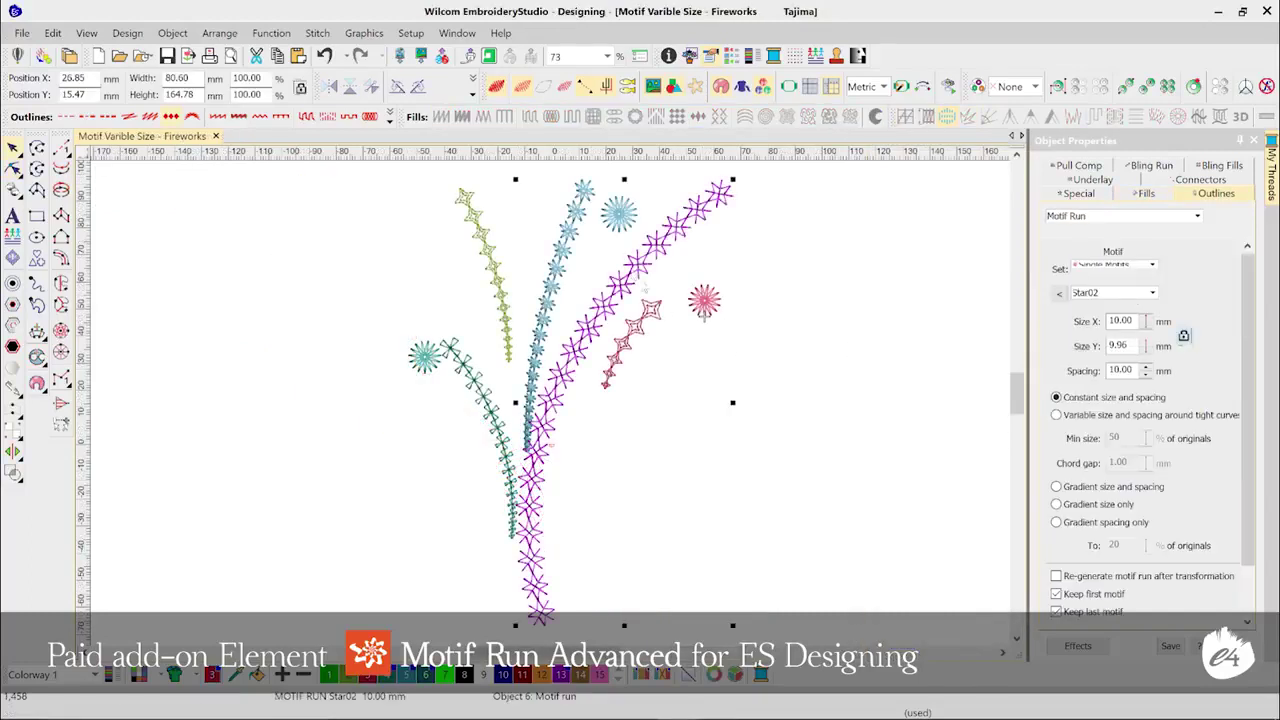
left_click(1057, 487)
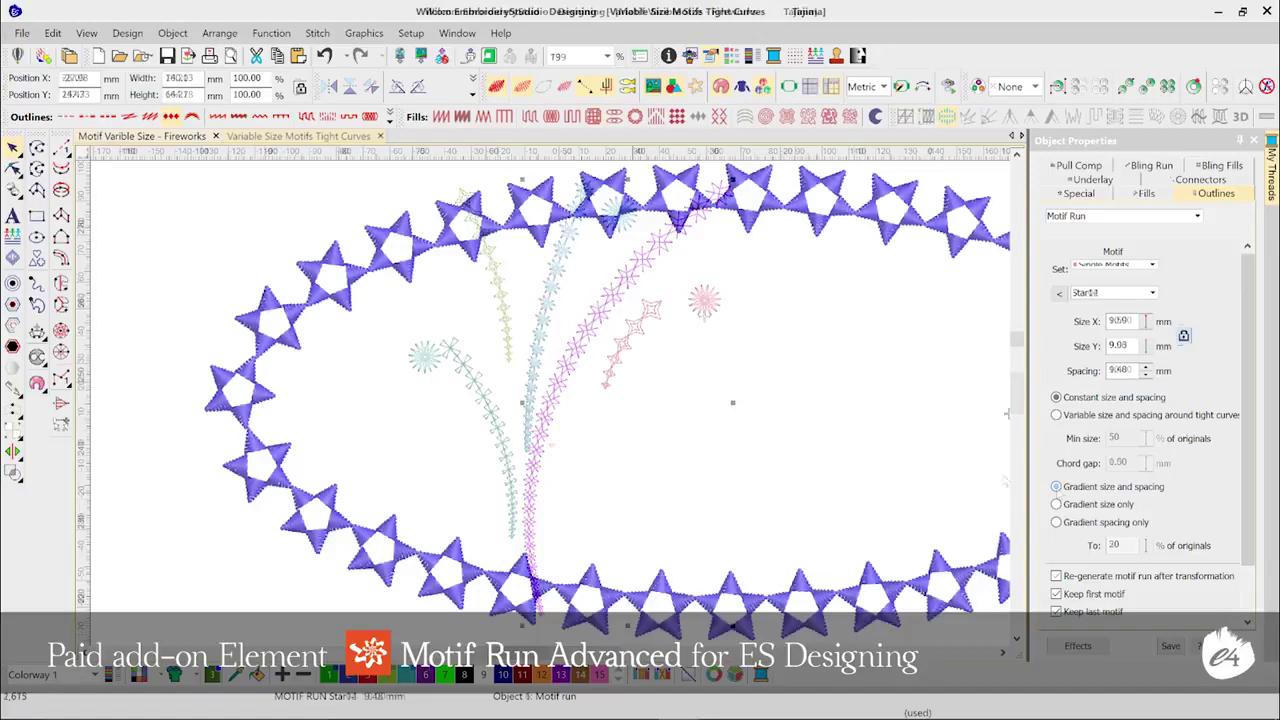
left_click(1056, 415)
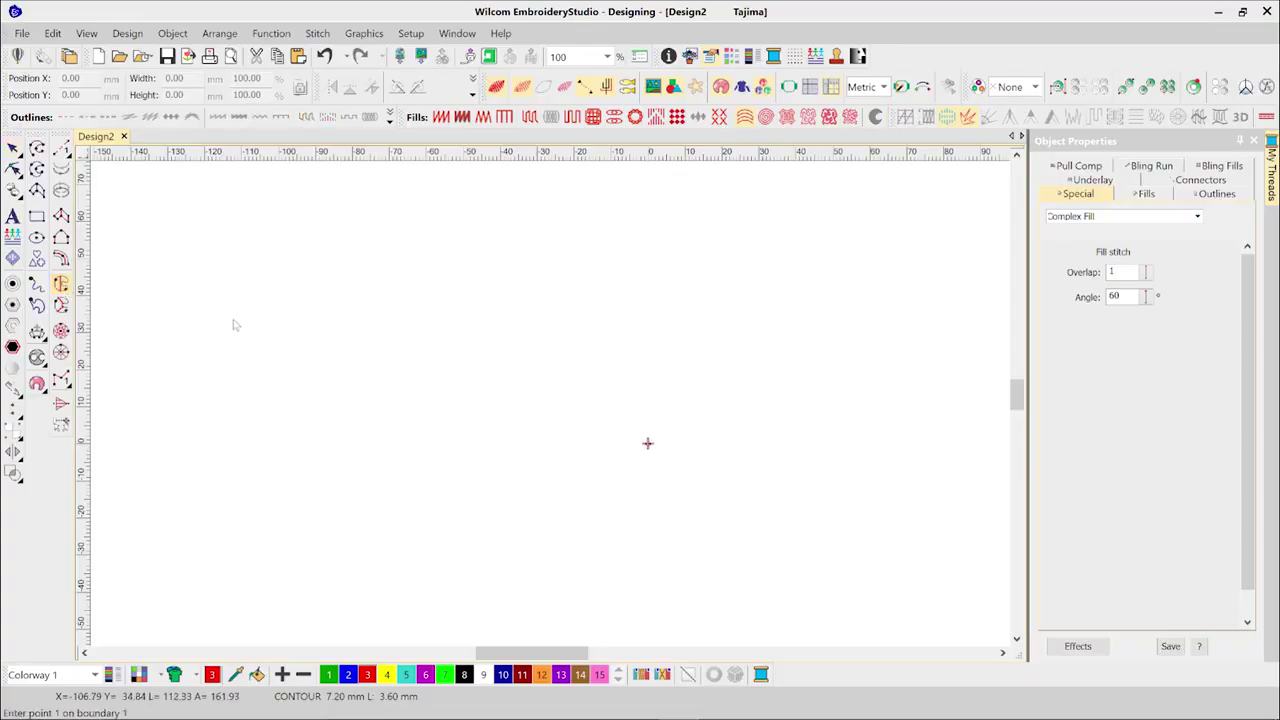
Step: Start the Curved Fill boundary, tracing its rounded lower edge with curve points
left_click(232, 320)
right_click(286, 450)
right_click(470, 543)
right_click(662, 560)
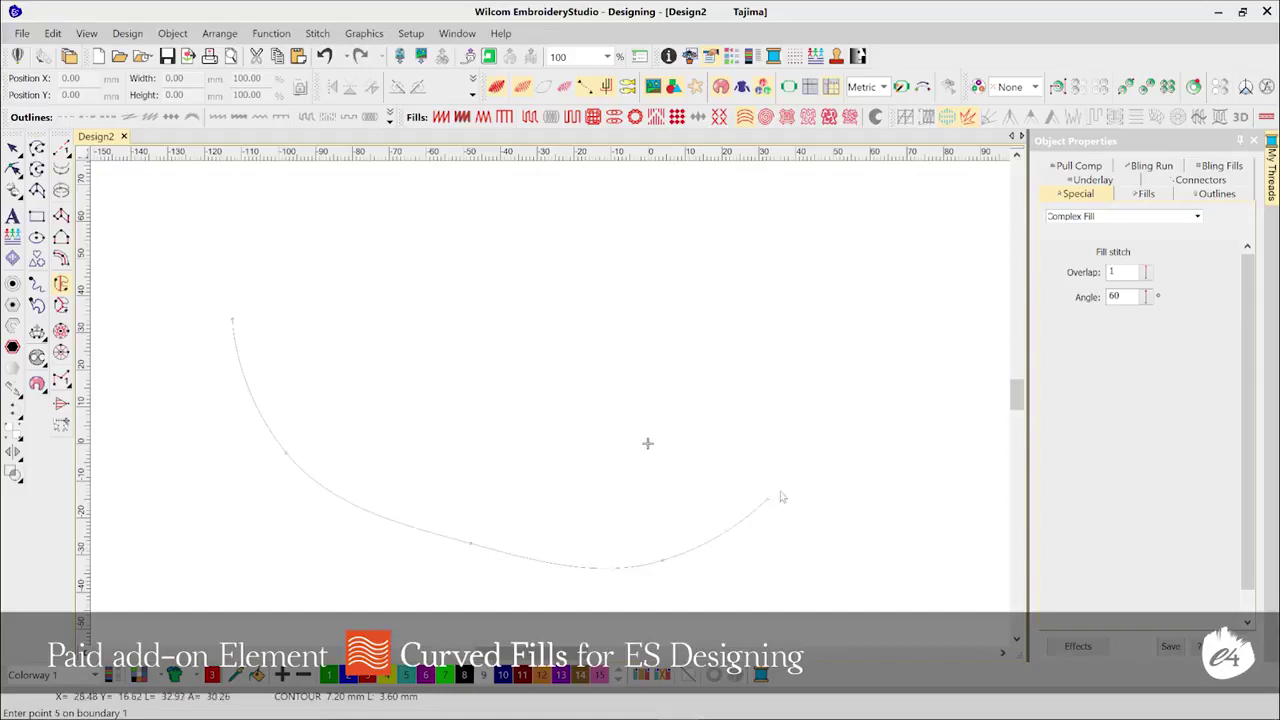
right_click(768, 498)
left_click(836, 410)
Step: Add the zigzag top corners, close the shape, and set the swirl to Even Density Contour
left_click(752, 305)
left_click(648, 340)
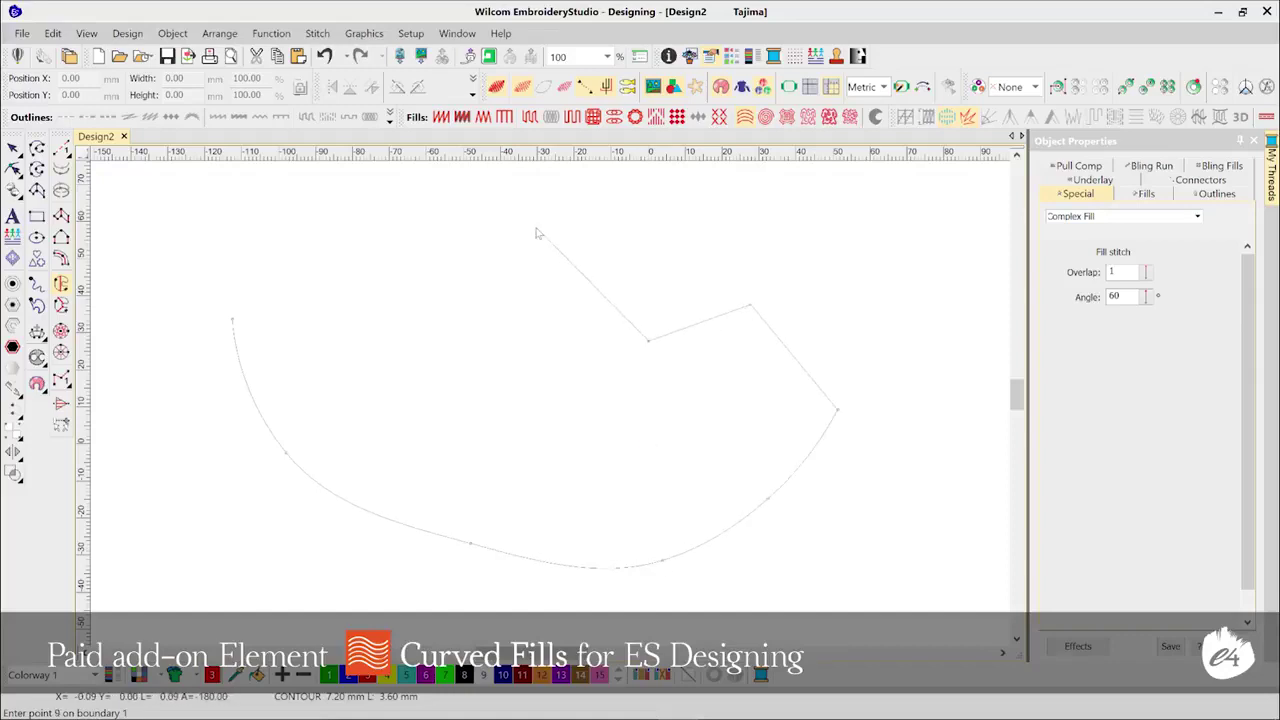
left_click(535, 228)
left_click(424, 289)
left_click(314, 224)
left_click(247, 290)
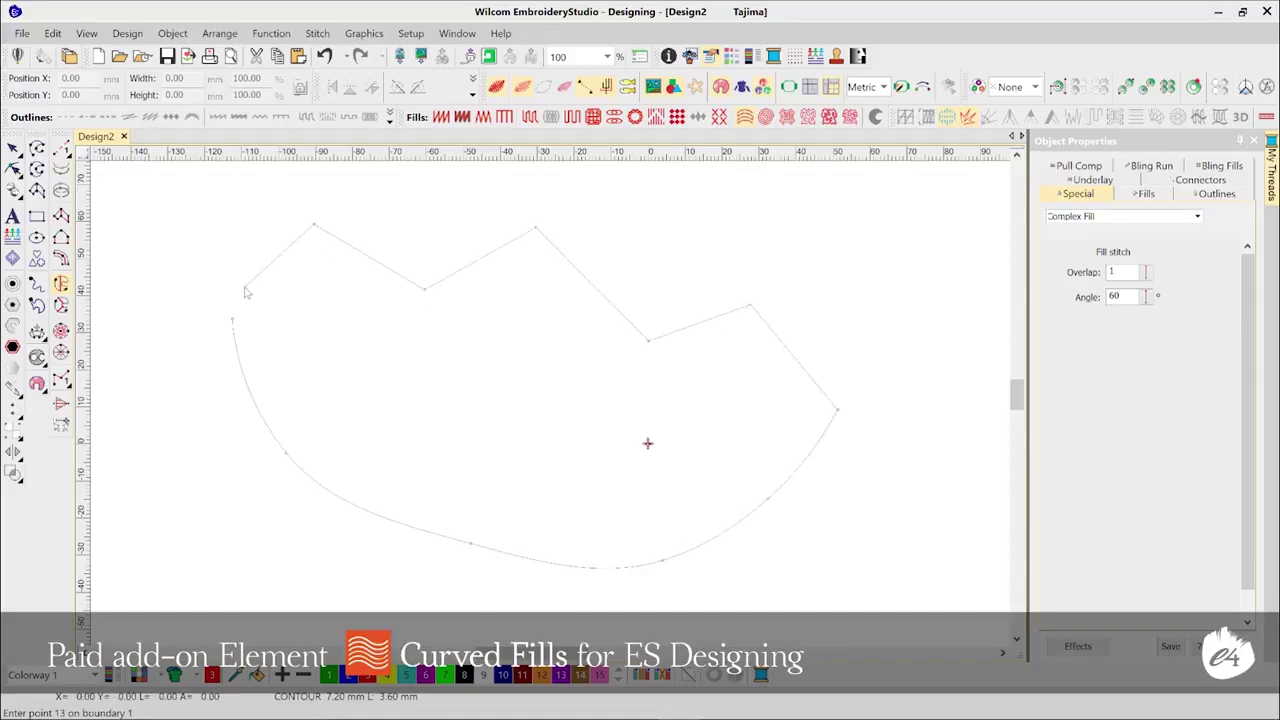
key("Return")
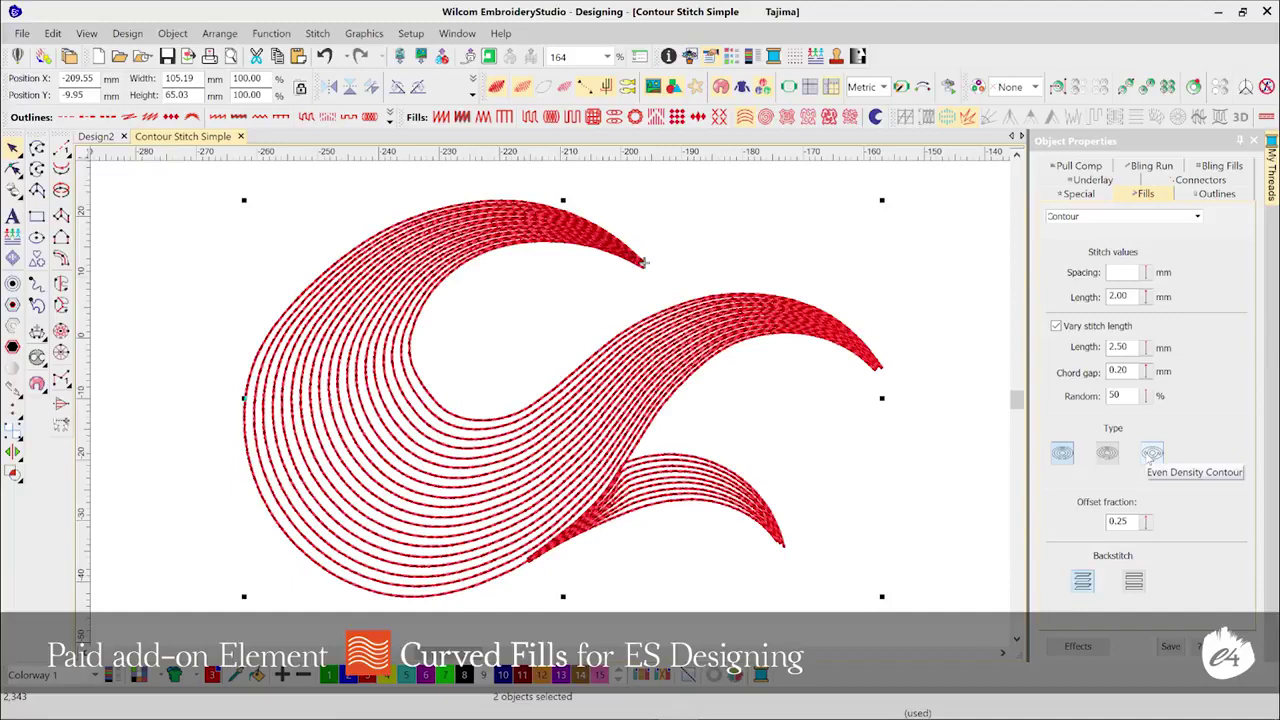
left_click(1152, 453)
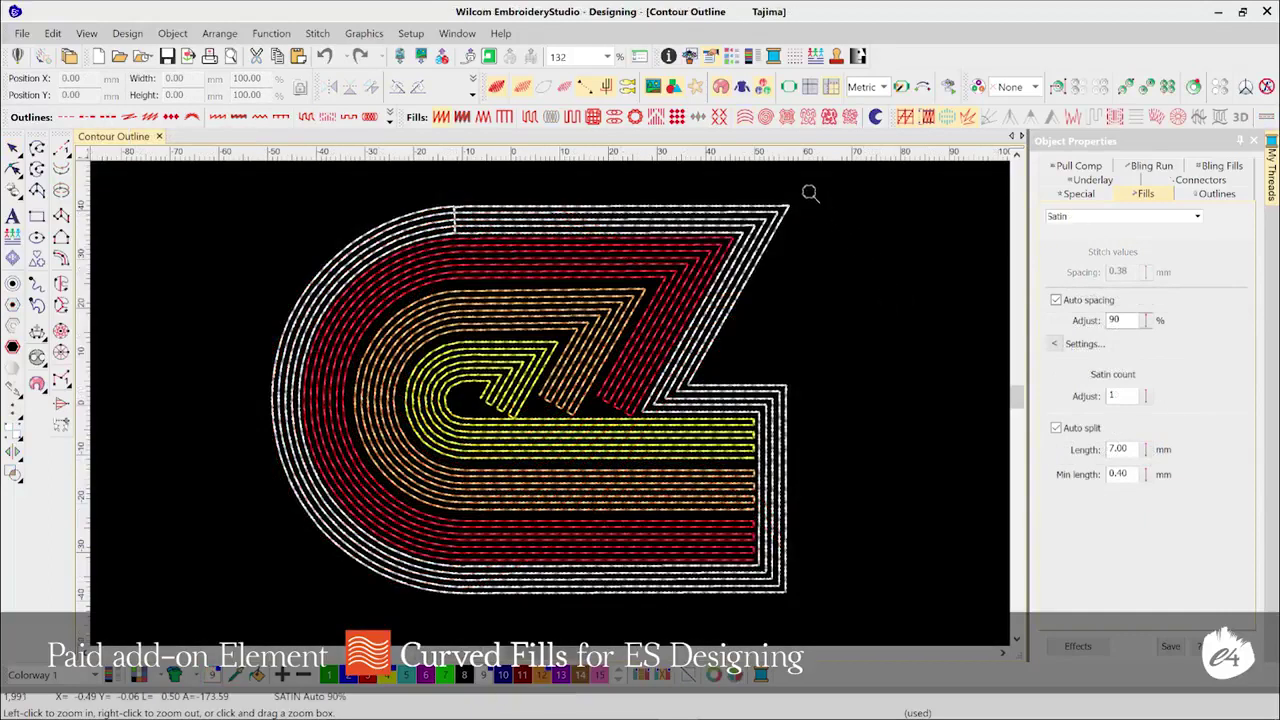
left_click_drag(810, 193, 516, 398)
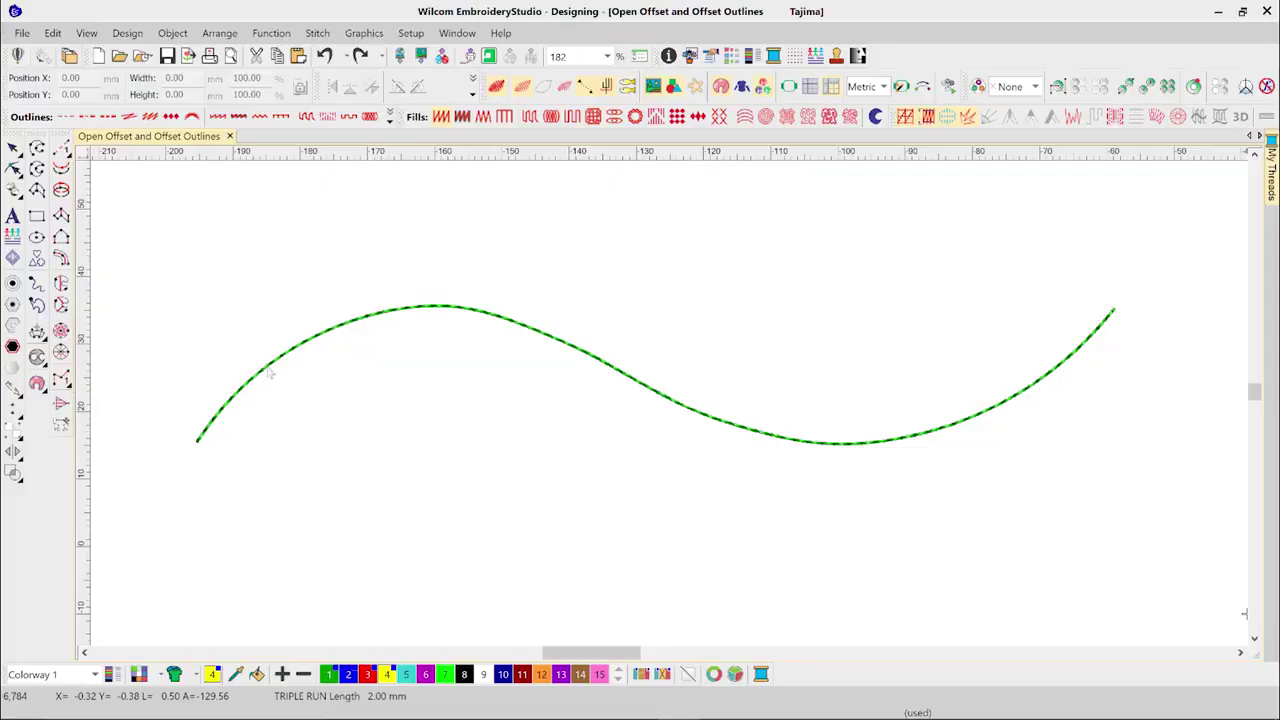
Step: Add open offsets to the green curve, making the third a 1.50 mm Satin Column C
left_click(268, 370)
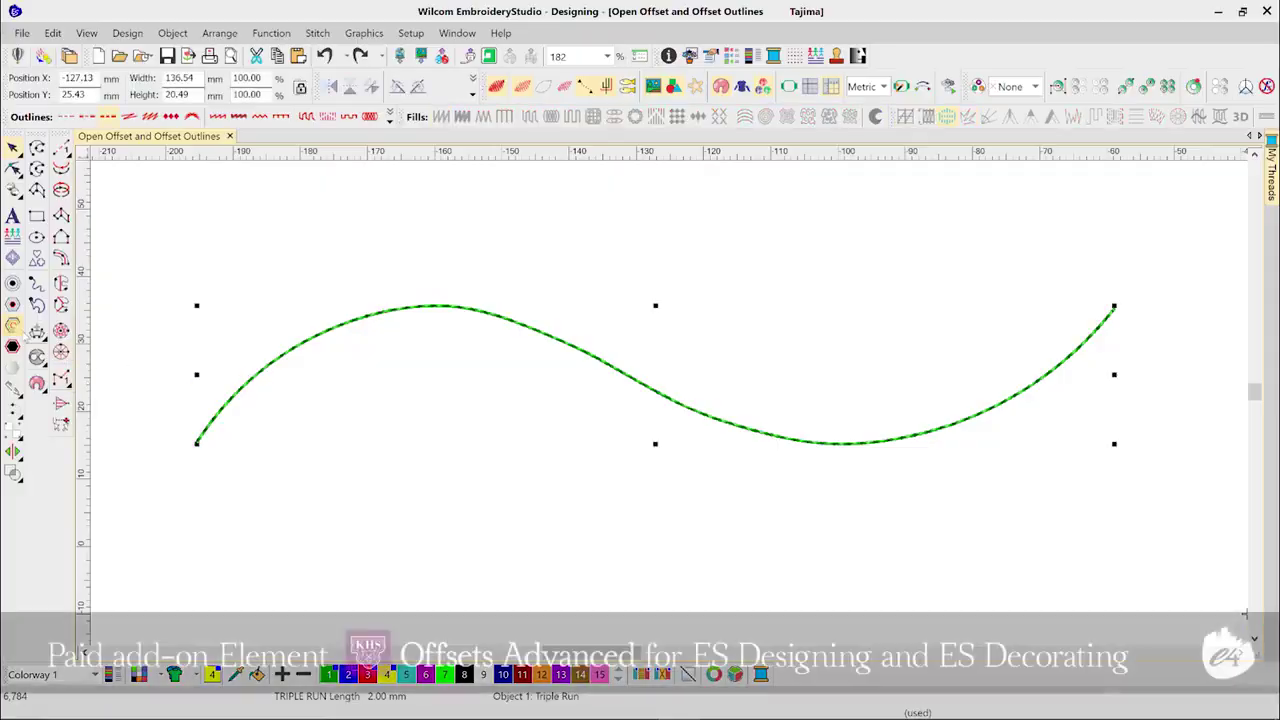
left_click(13, 326)
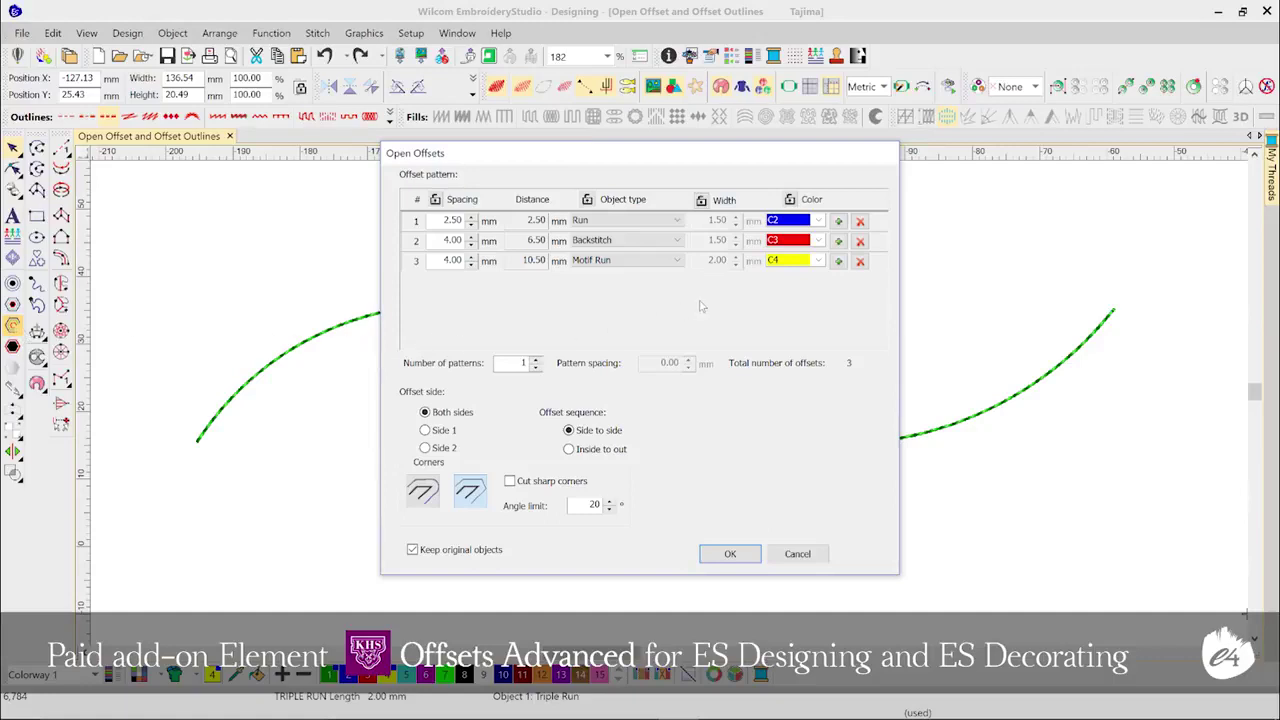
left_click(682, 263)
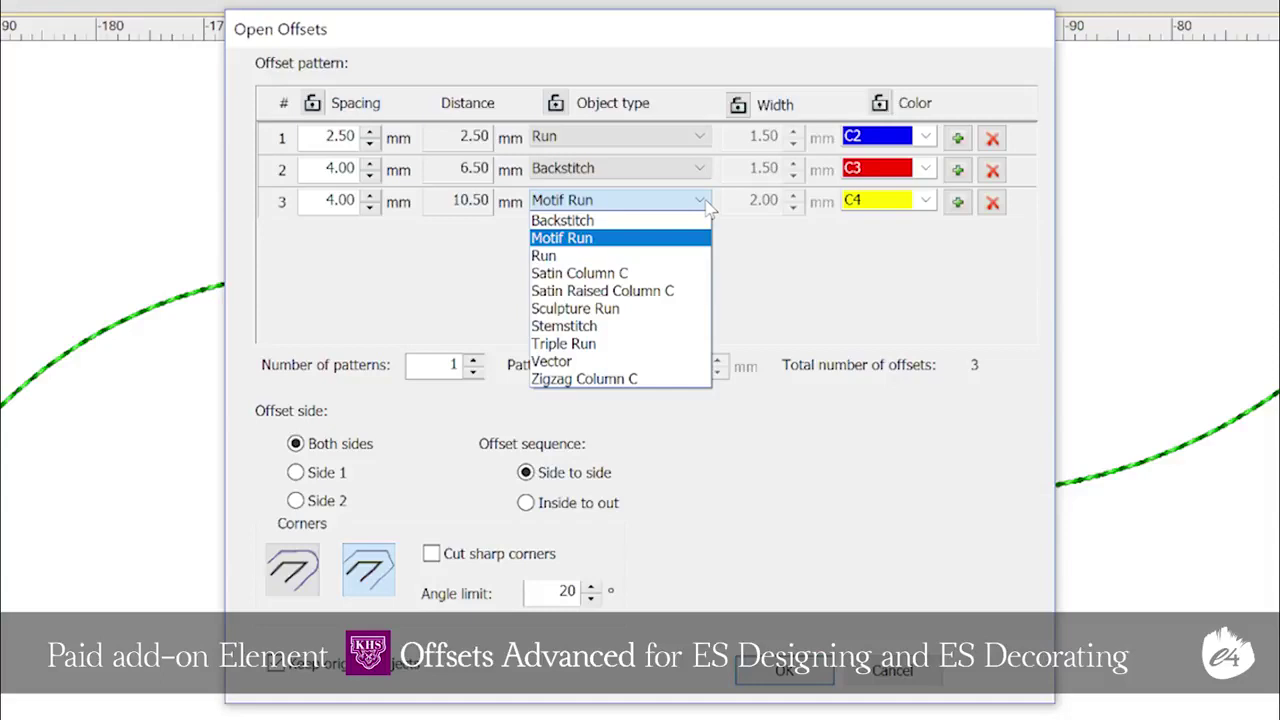
left_click(667, 272)
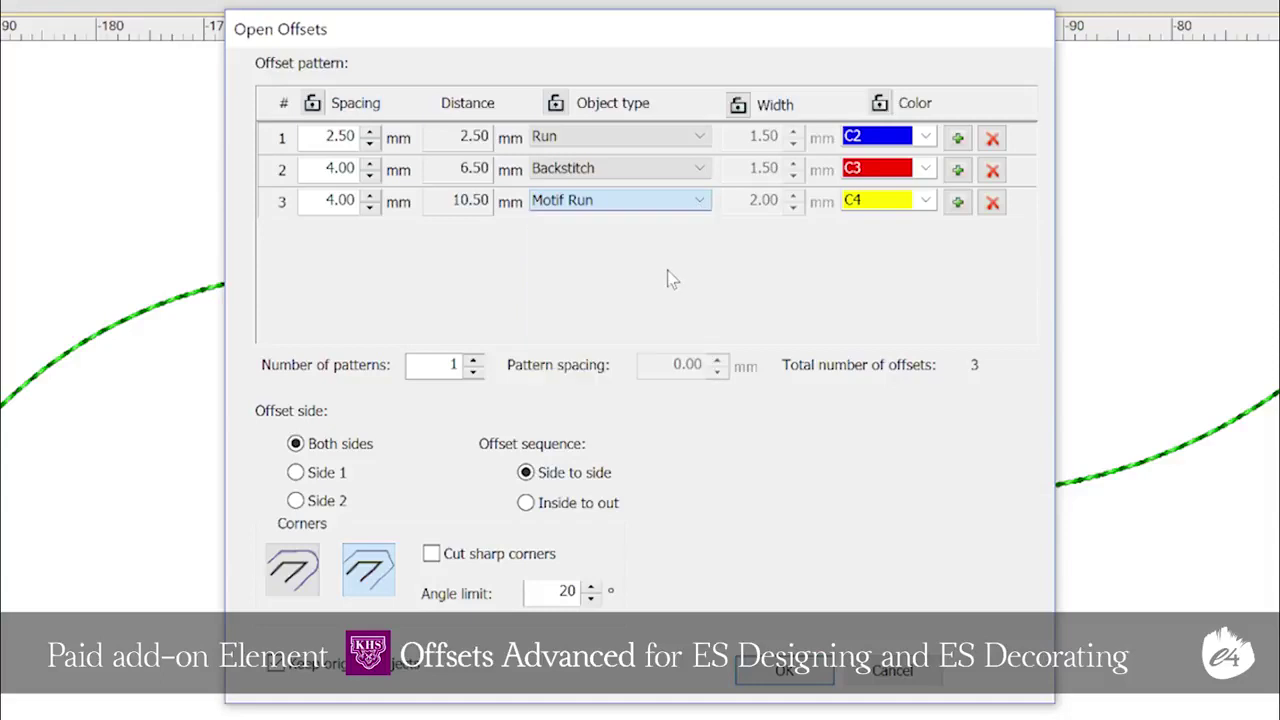
key("Tab")
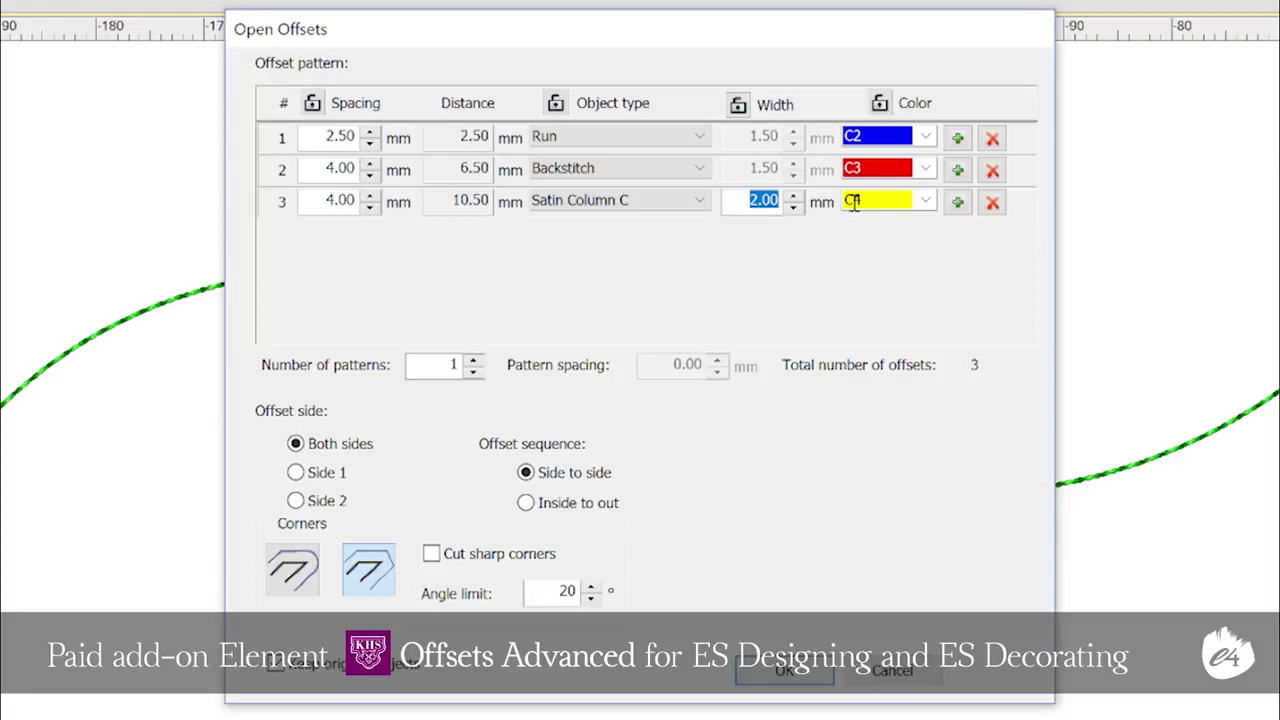
type("1.50")
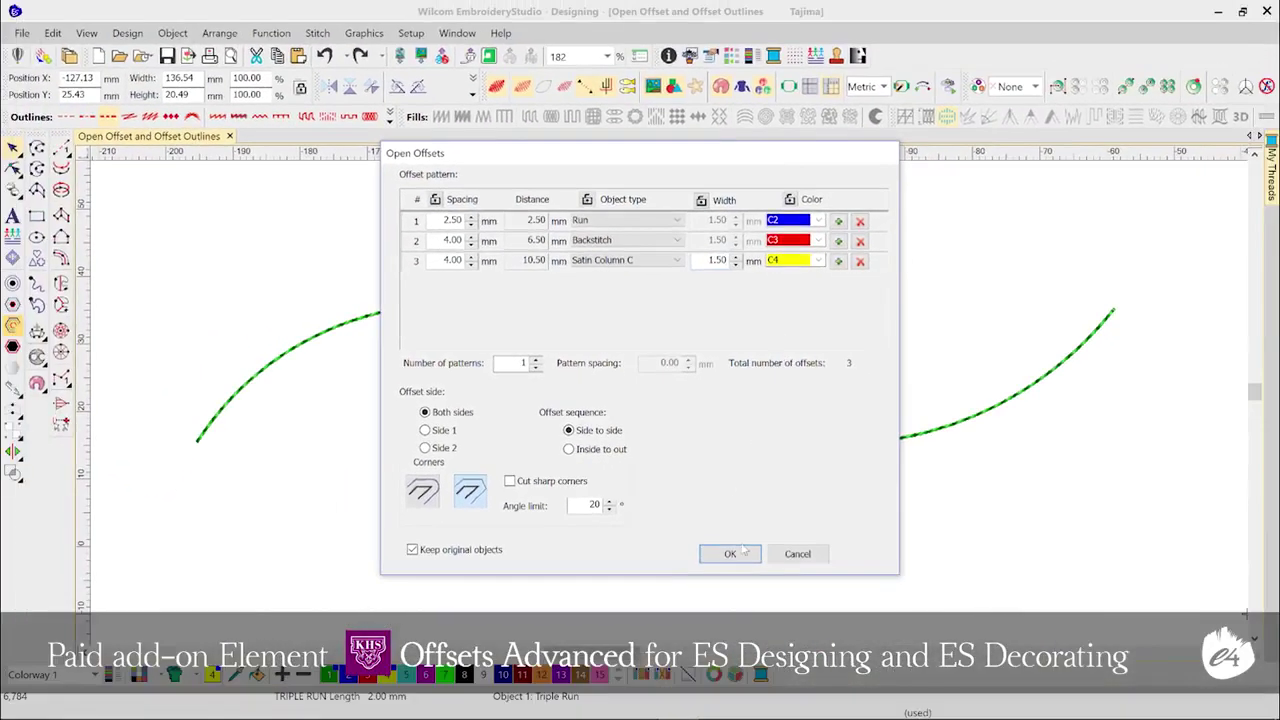
left_click(743, 552)
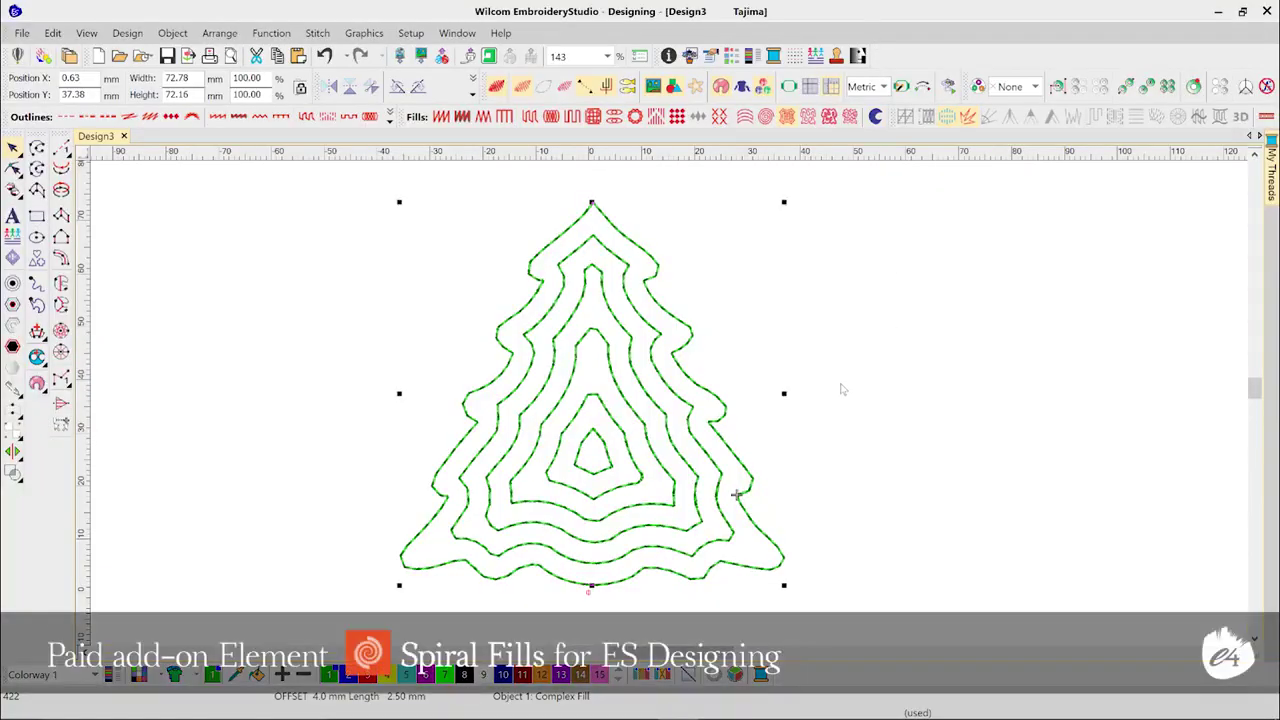
Step: Try bulging the tree outline's upper right edge, then undo it
key("h")
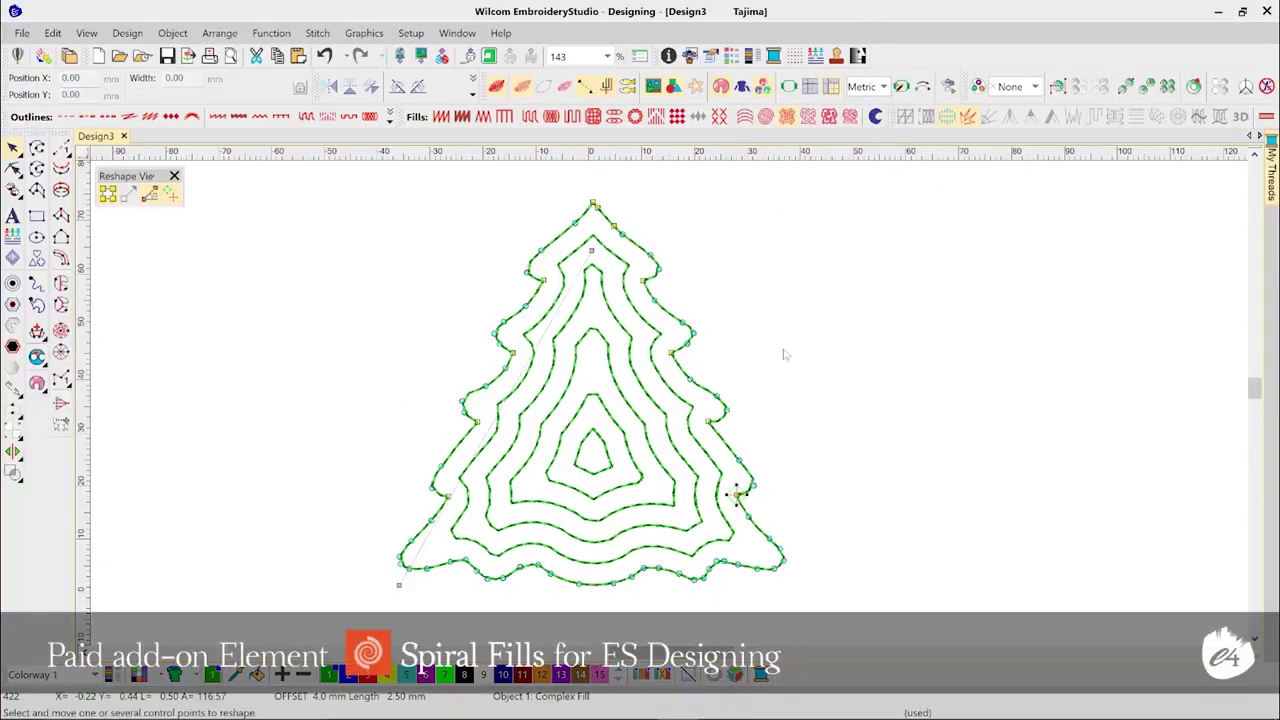
left_click_drag(778, 214, 636, 450)
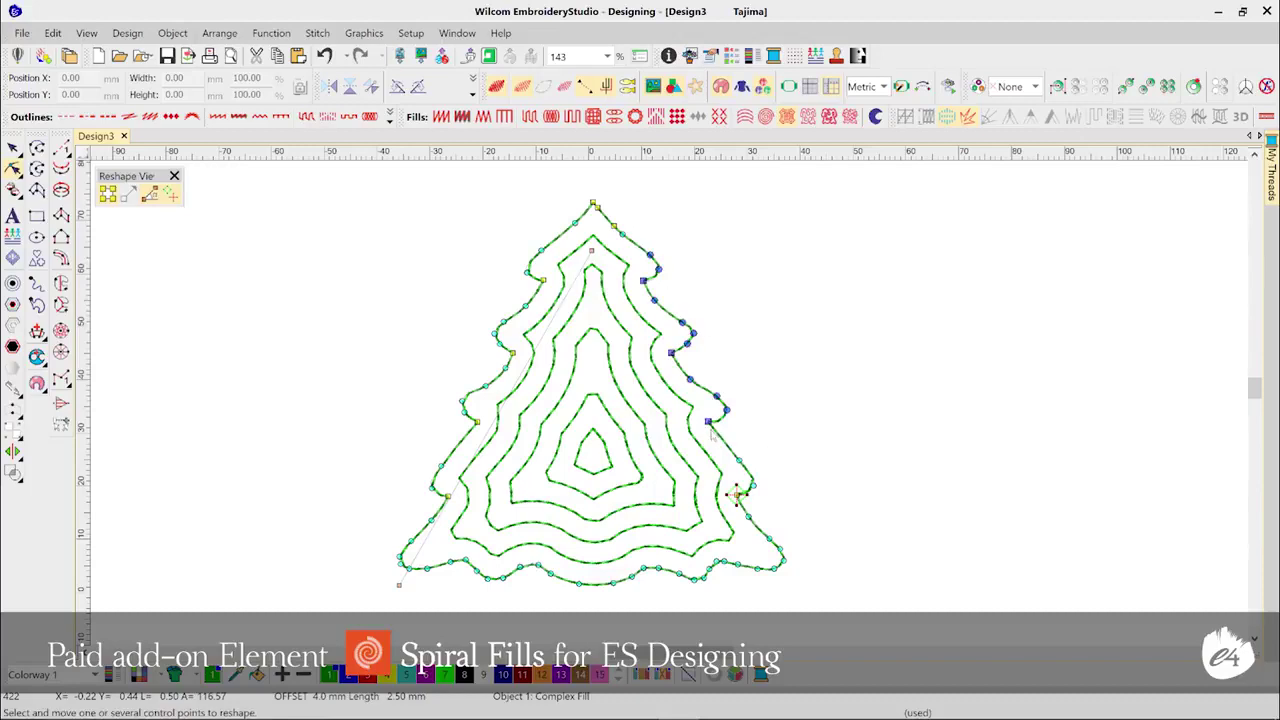
left_click_drag(709, 422, 929, 414)
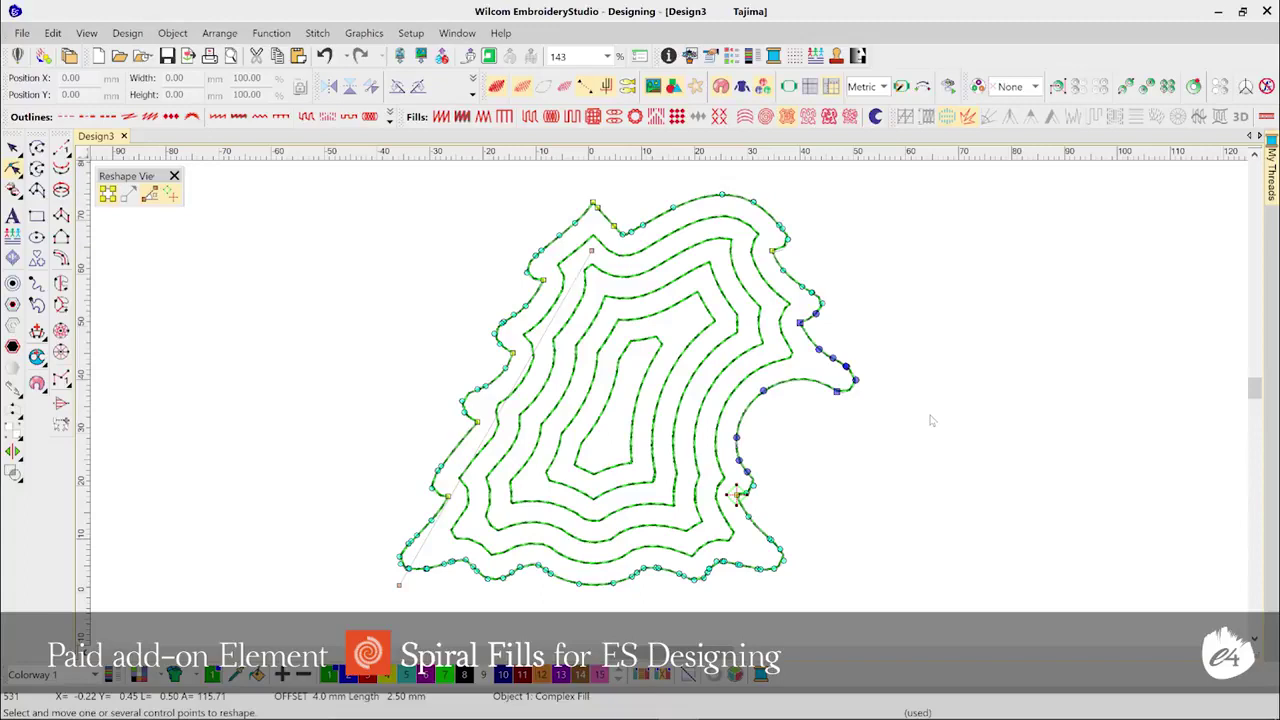
key("ctrl+z")
key("Escape")
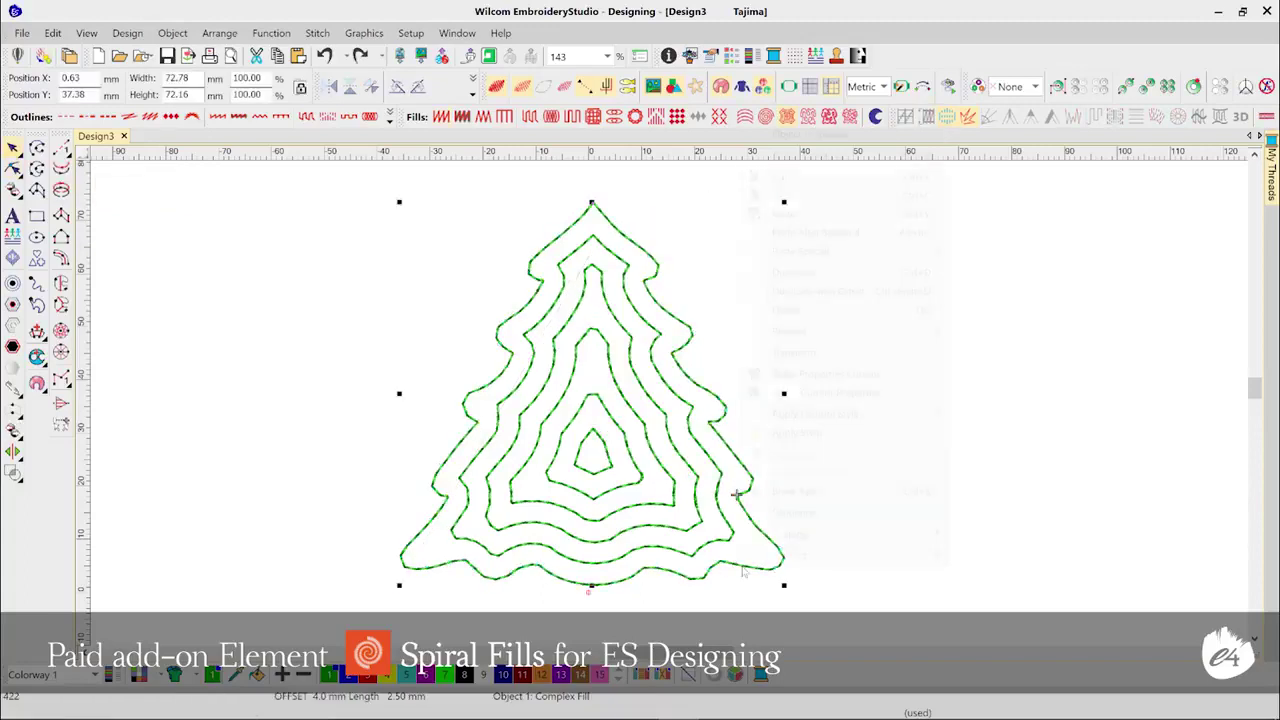
Step: Convert the spiral-filled tree to run outlines and move the outer outline and ring apart
right_click(737, 493)
left_click(846, 503)
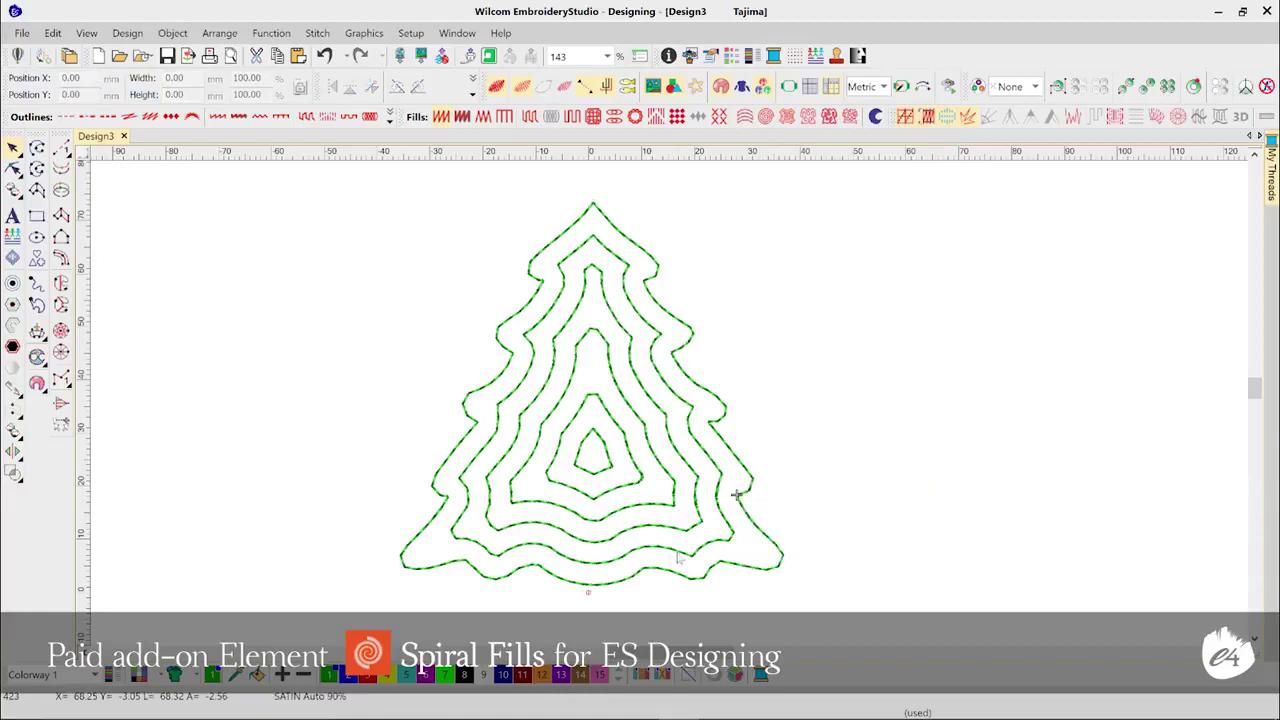
left_click_drag(637, 580, 1049, 587)
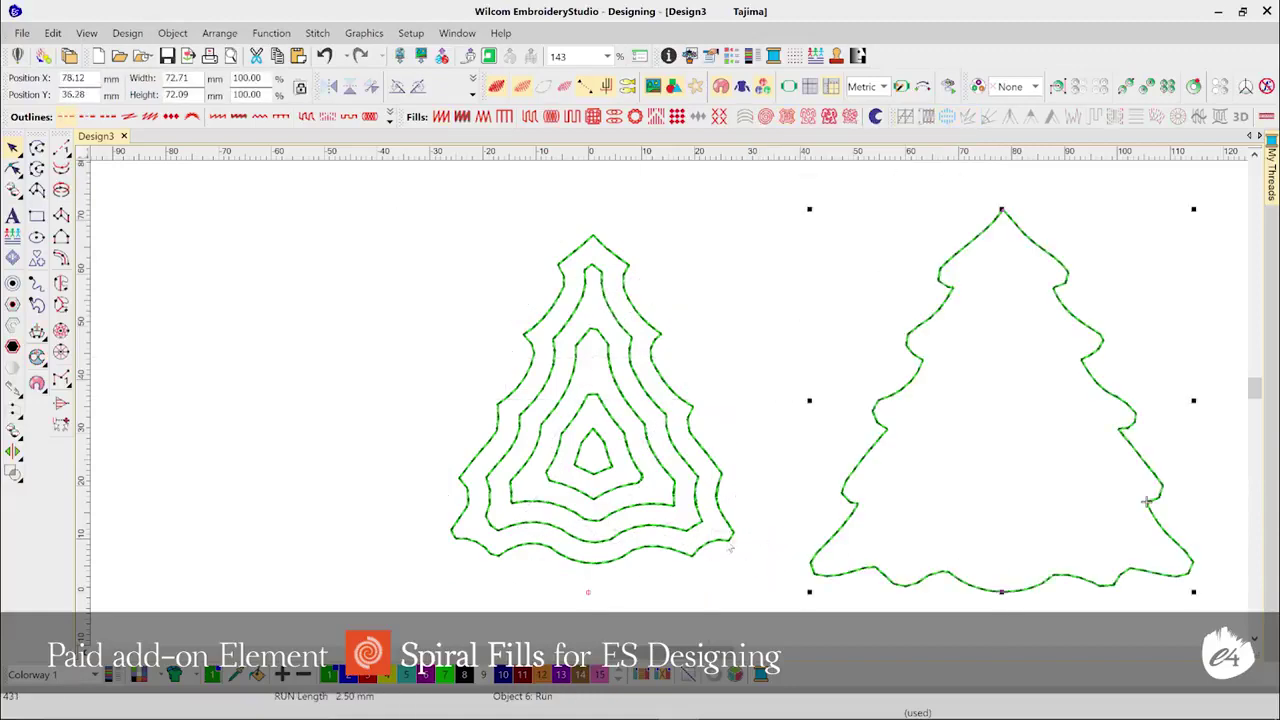
left_click_drag(727, 548, 417, 523)
Step: Reshape the middle spiral to give its right side a rounded bulge
left_click(700, 482)
key("h")
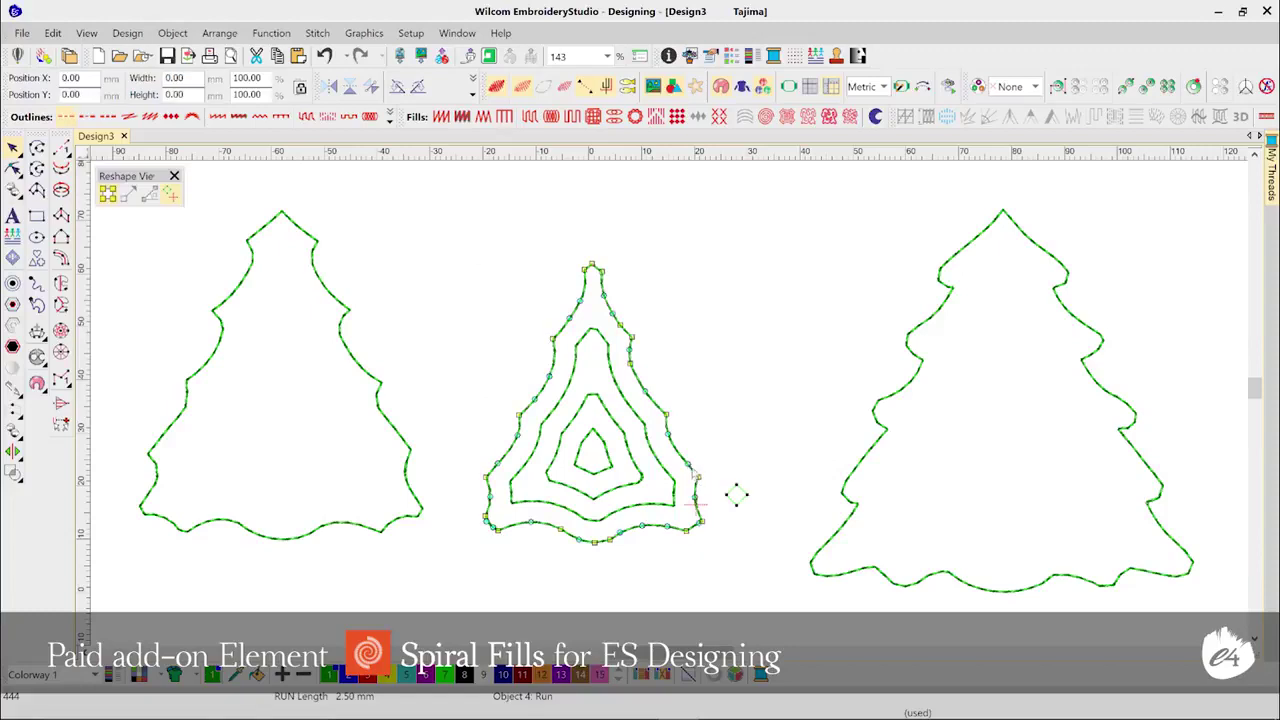
left_click_drag(691, 380, 713, 413)
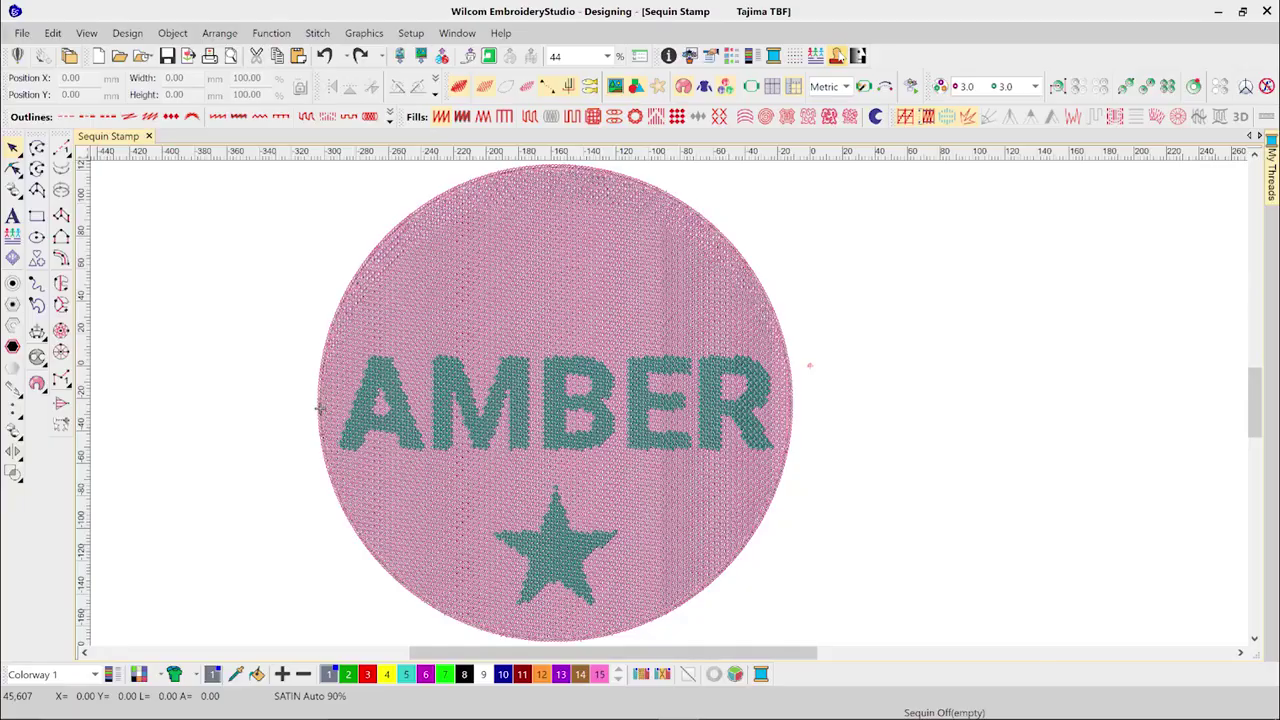
Step: Stamp a second Star into the pink sequin fill above AMBER, zooming in to check it
left_click(838, 55)
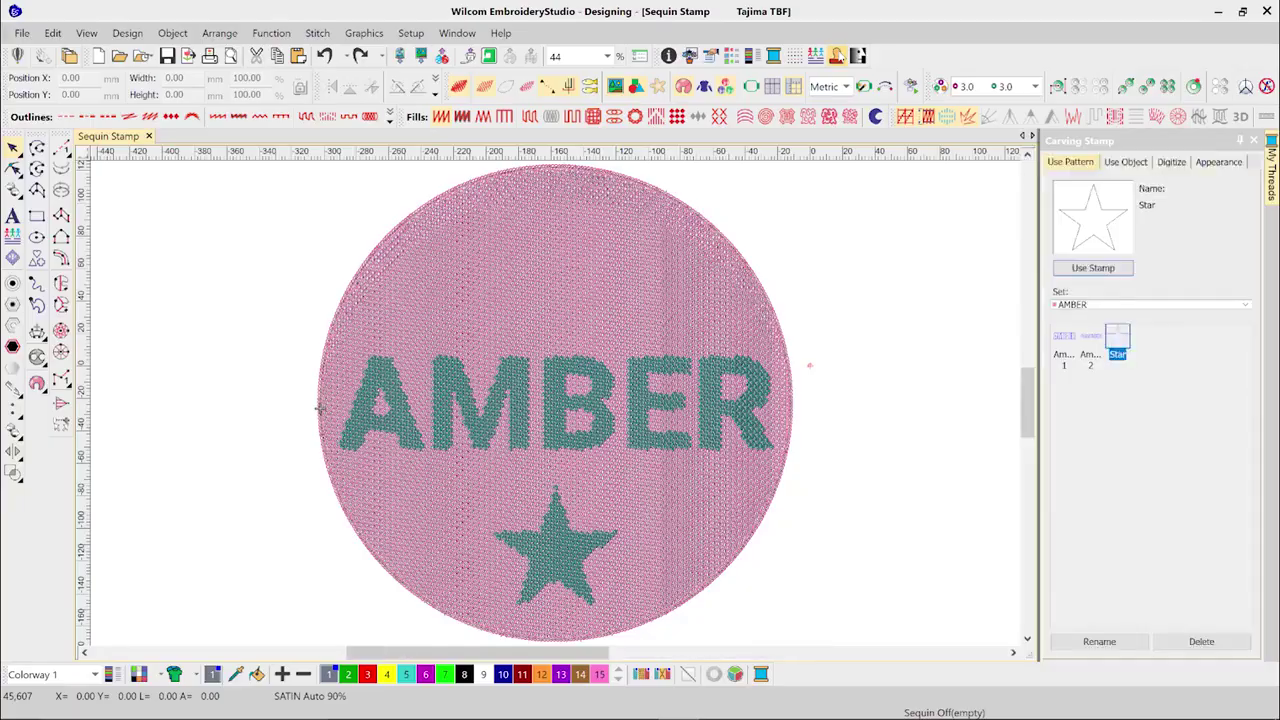
left_click(1093, 267)
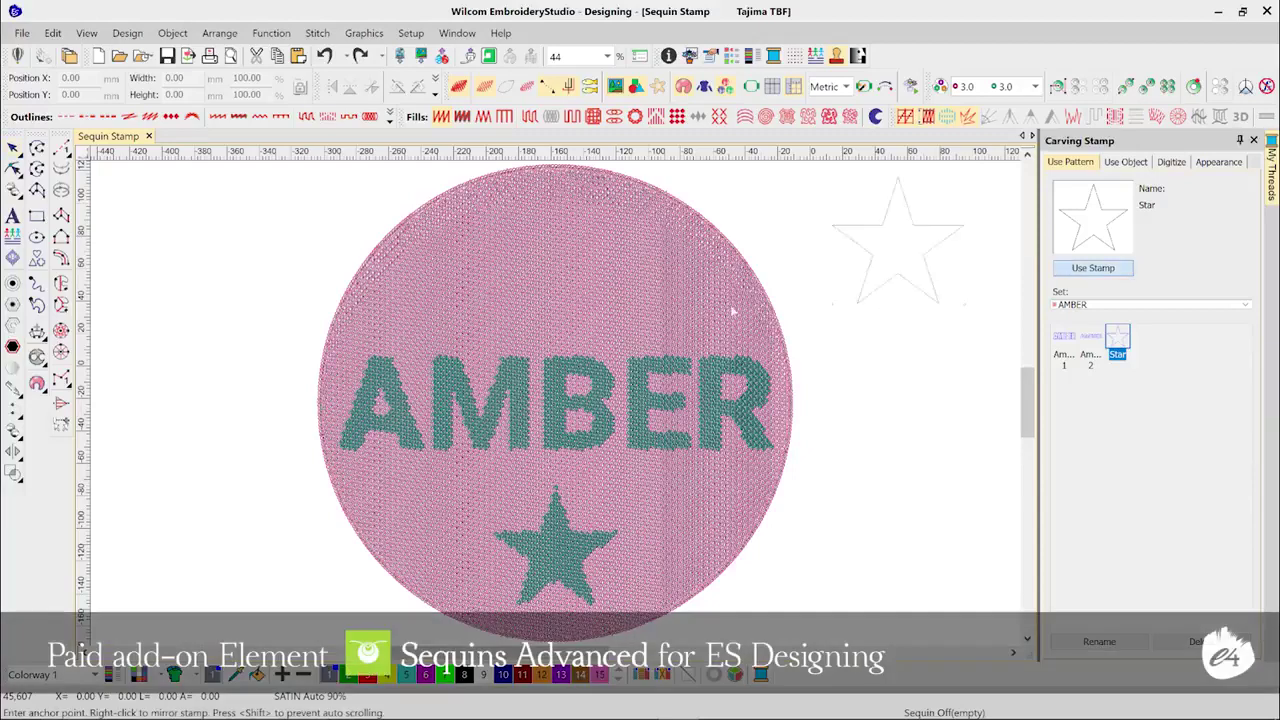
left_click(488, 333)
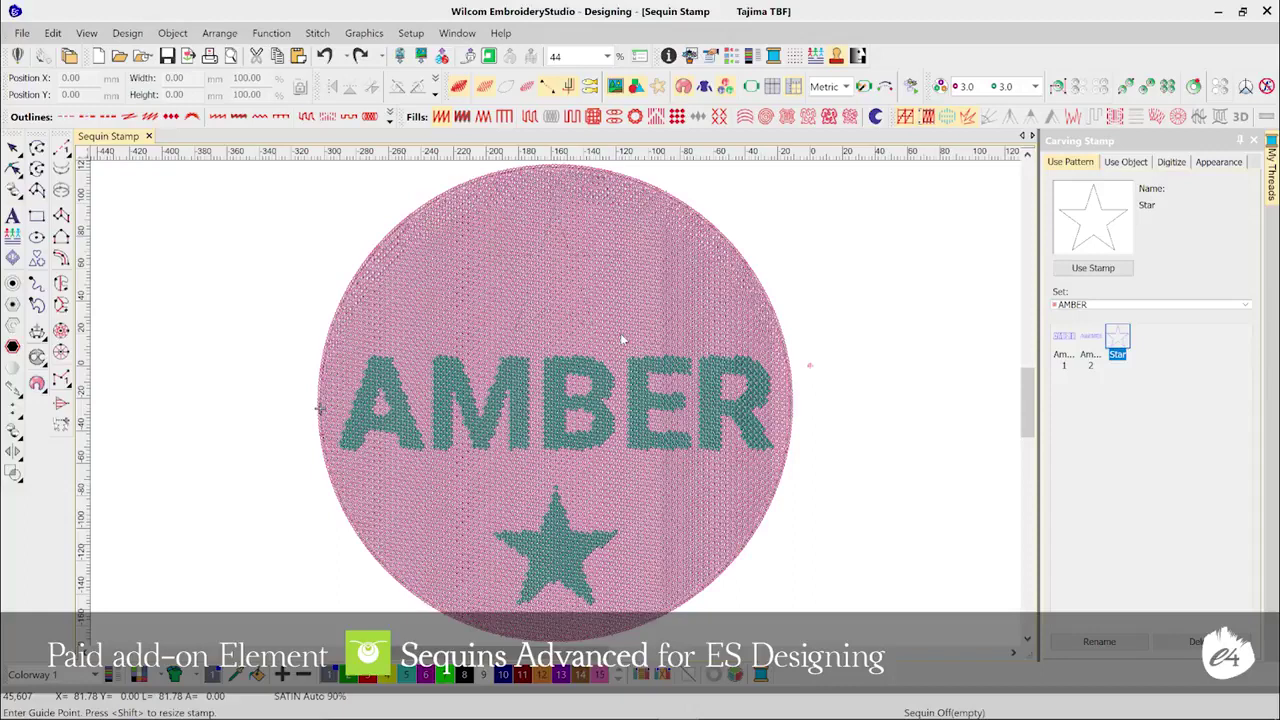
left_click(620, 333)
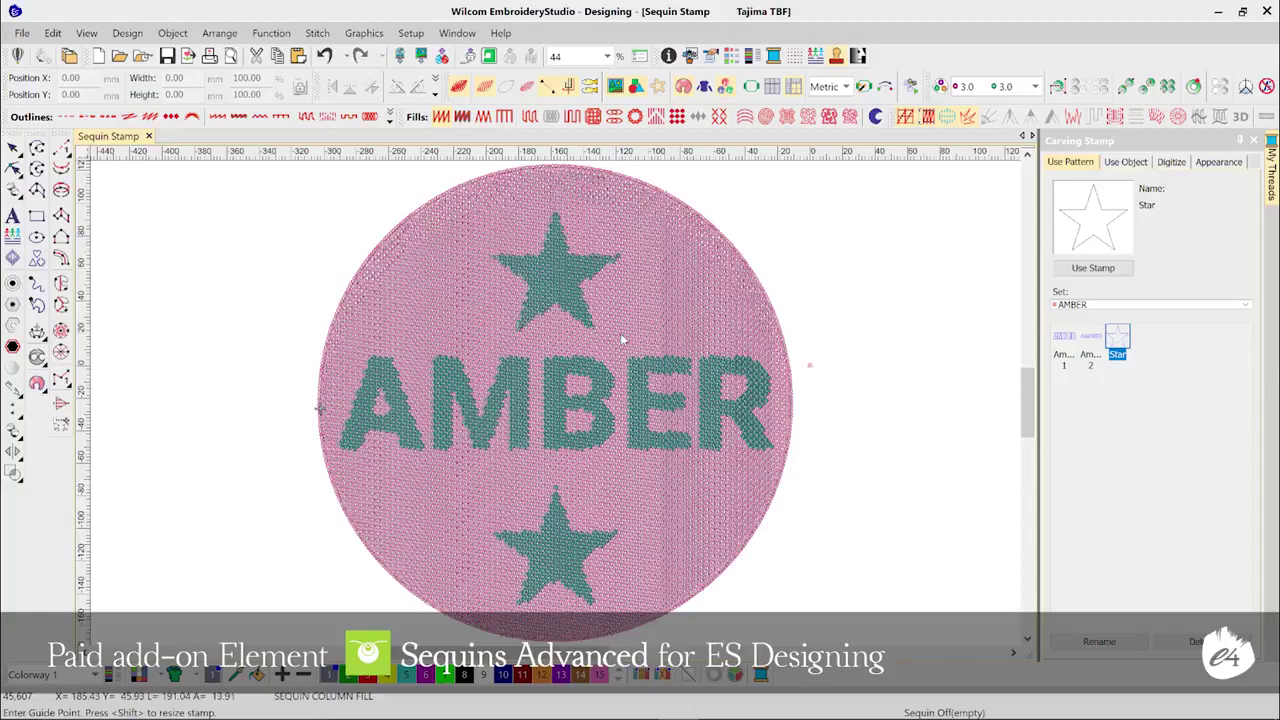
key("z")
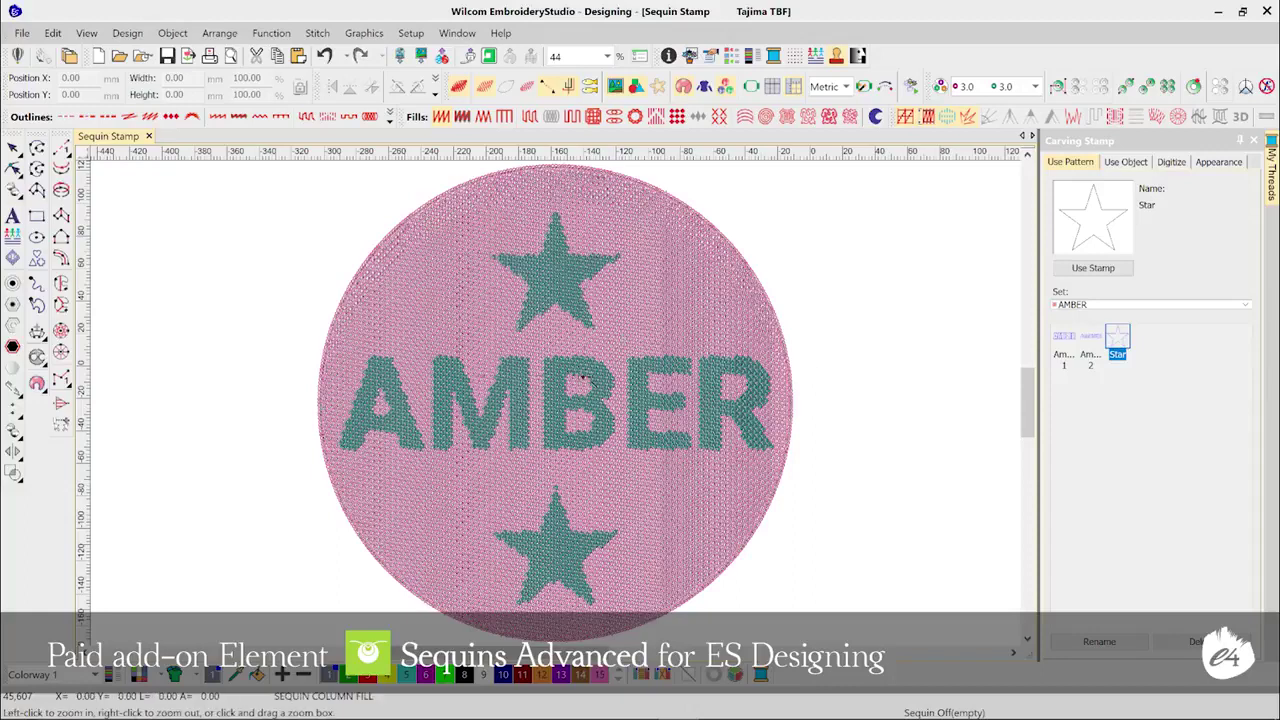
left_click_drag(484, 254, 595, 379)
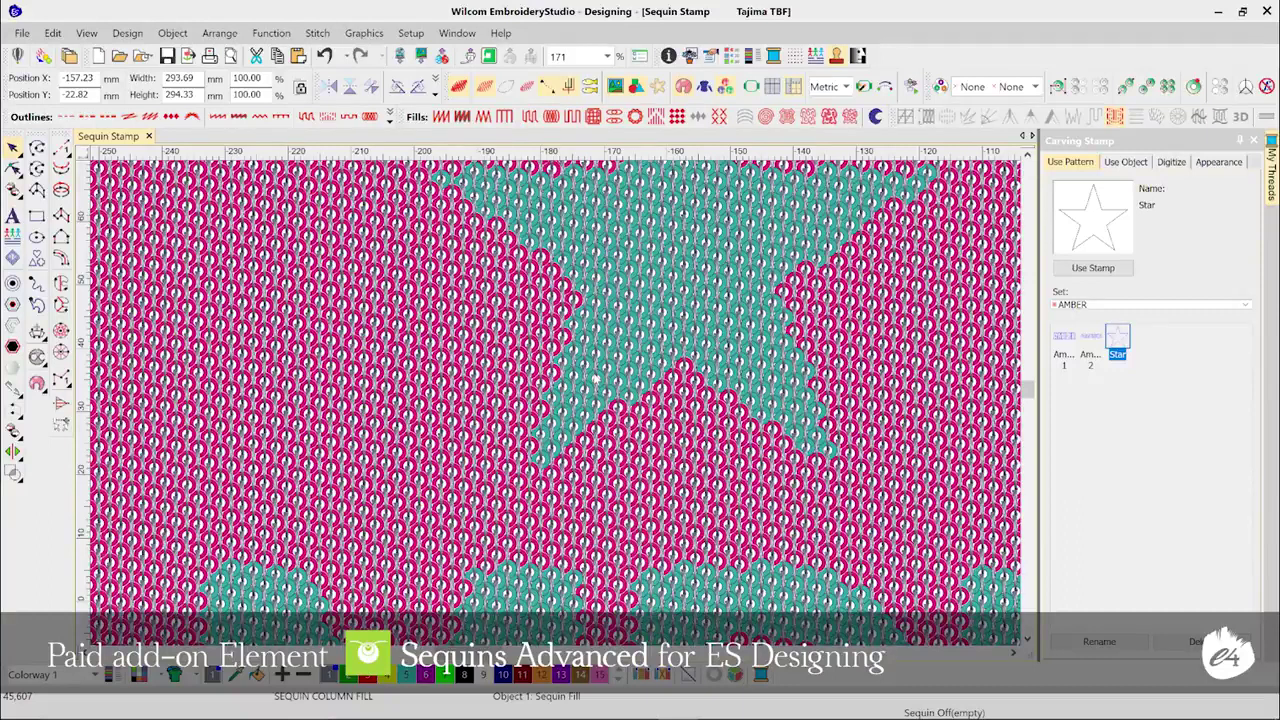
key("0")
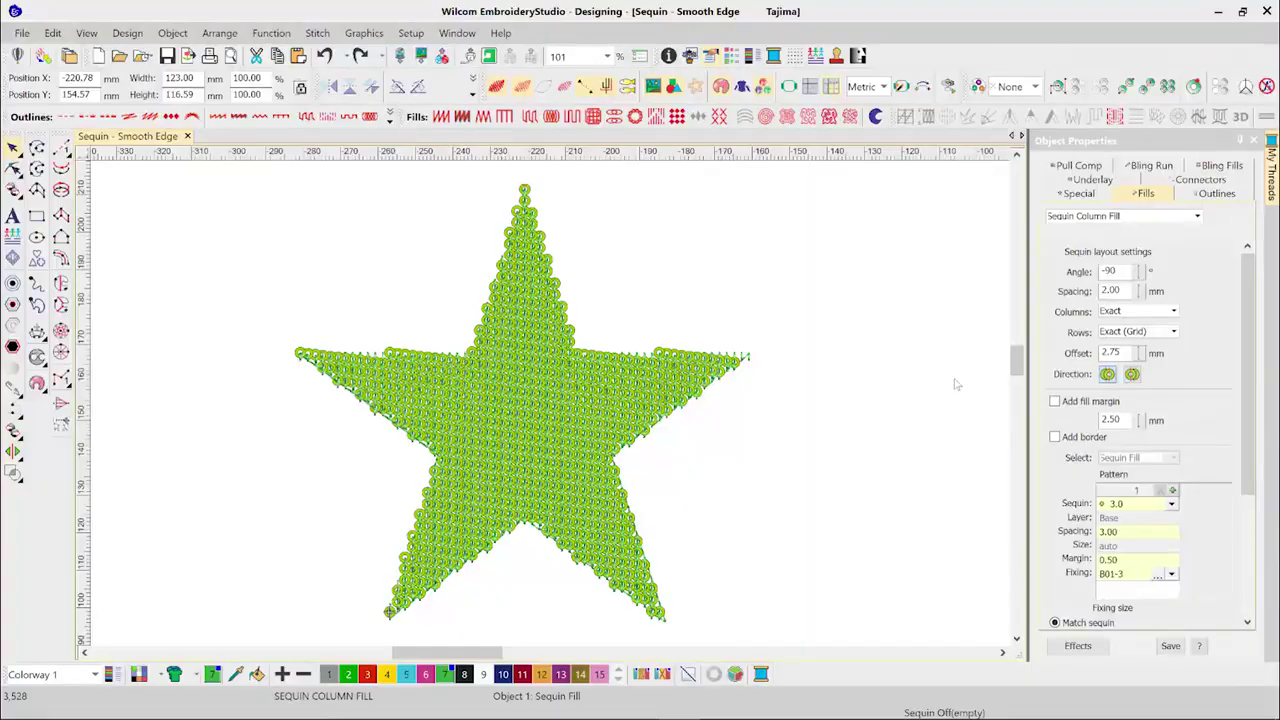
Step: Set the star's sequin Rows and Columns to Contract to fit, then zoom on its left point
left_click(955, 384)
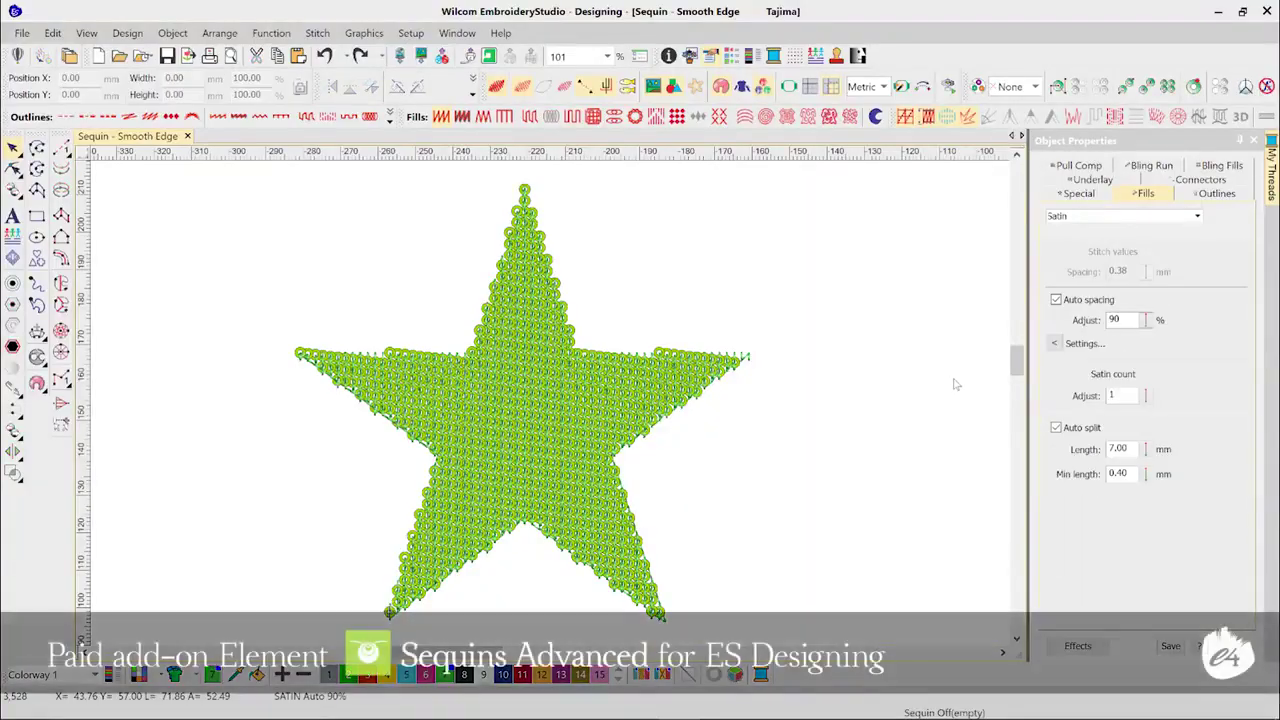
left_click(738, 370)
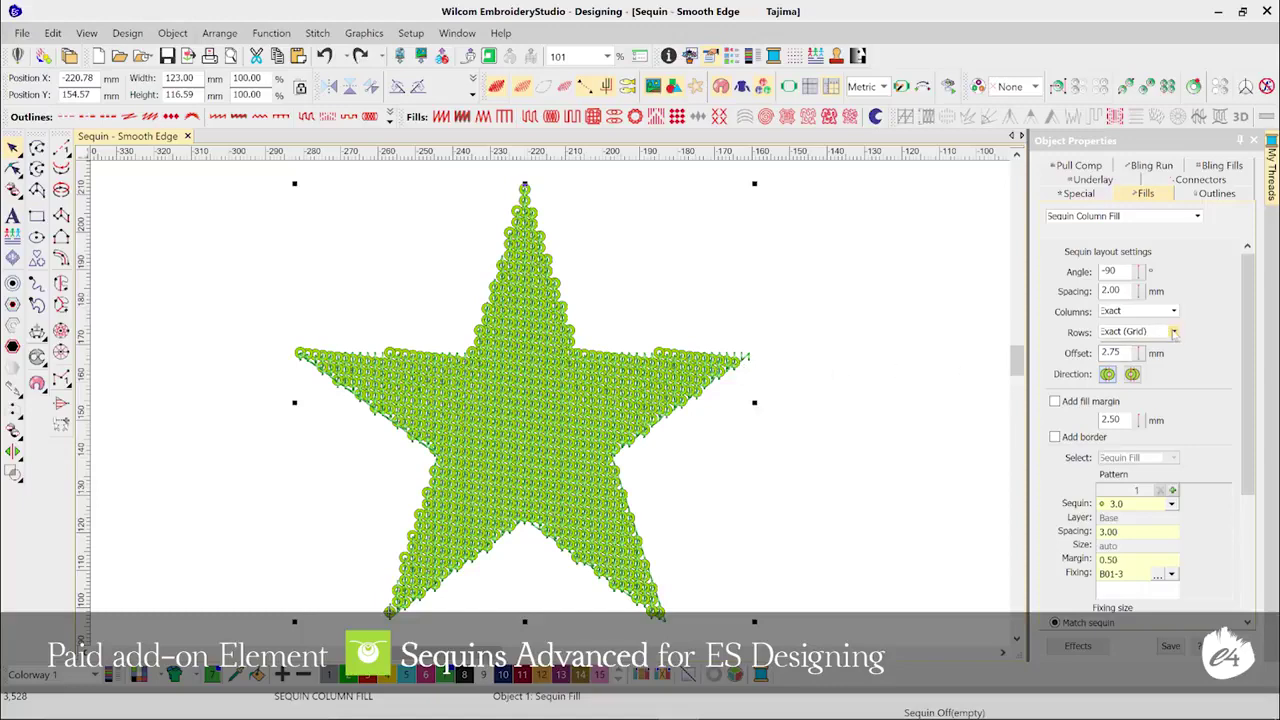
left_click(1174, 334)
left_click(1175, 357)
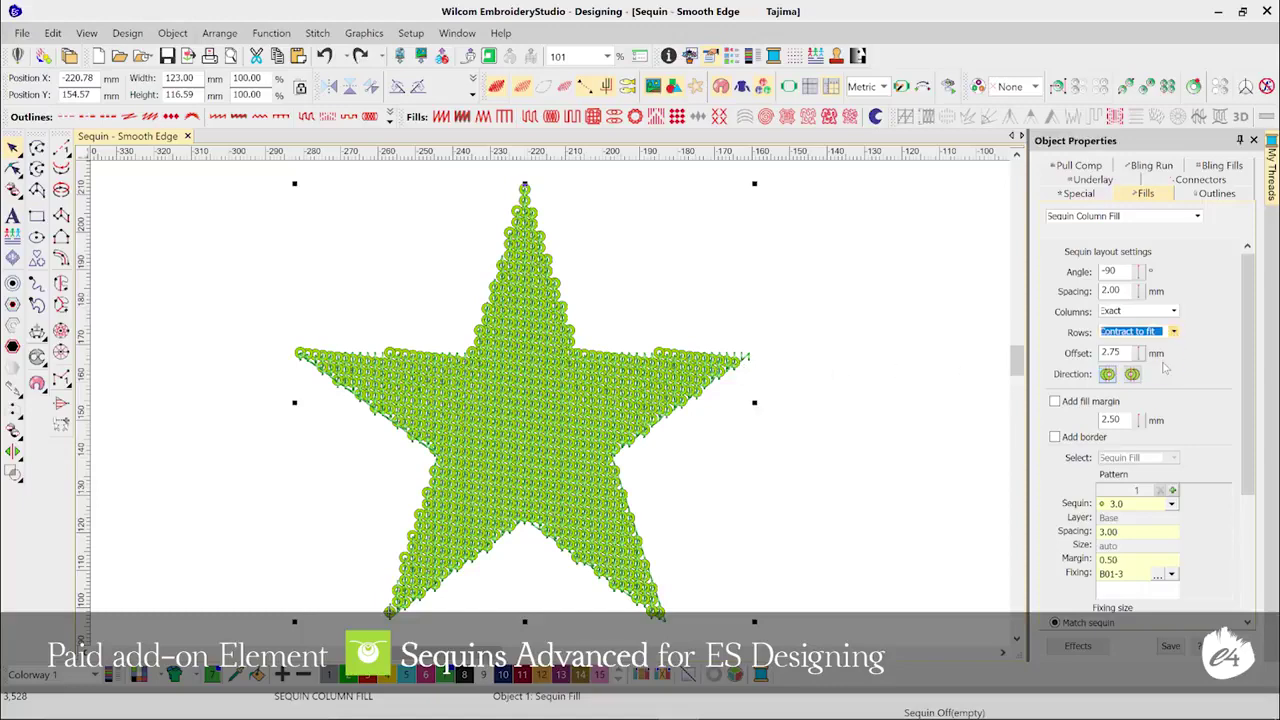
left_click(1174, 311)
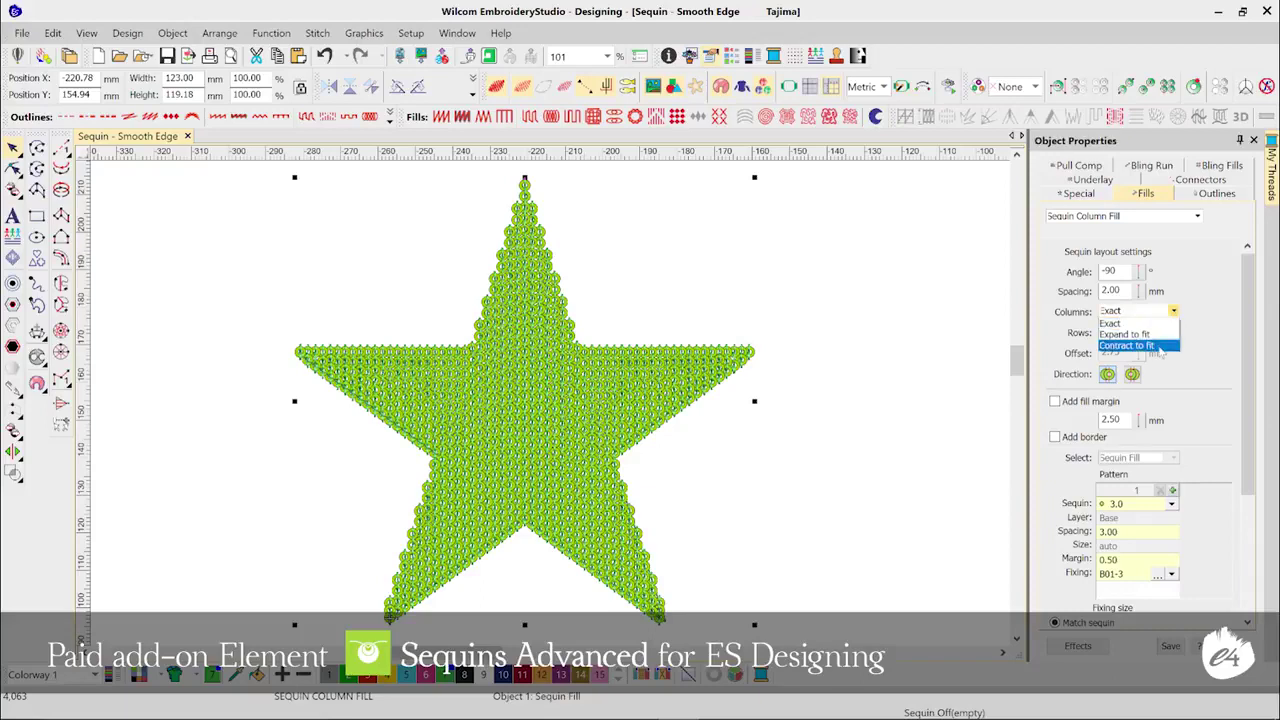
left_click(1153, 347)
key("b")
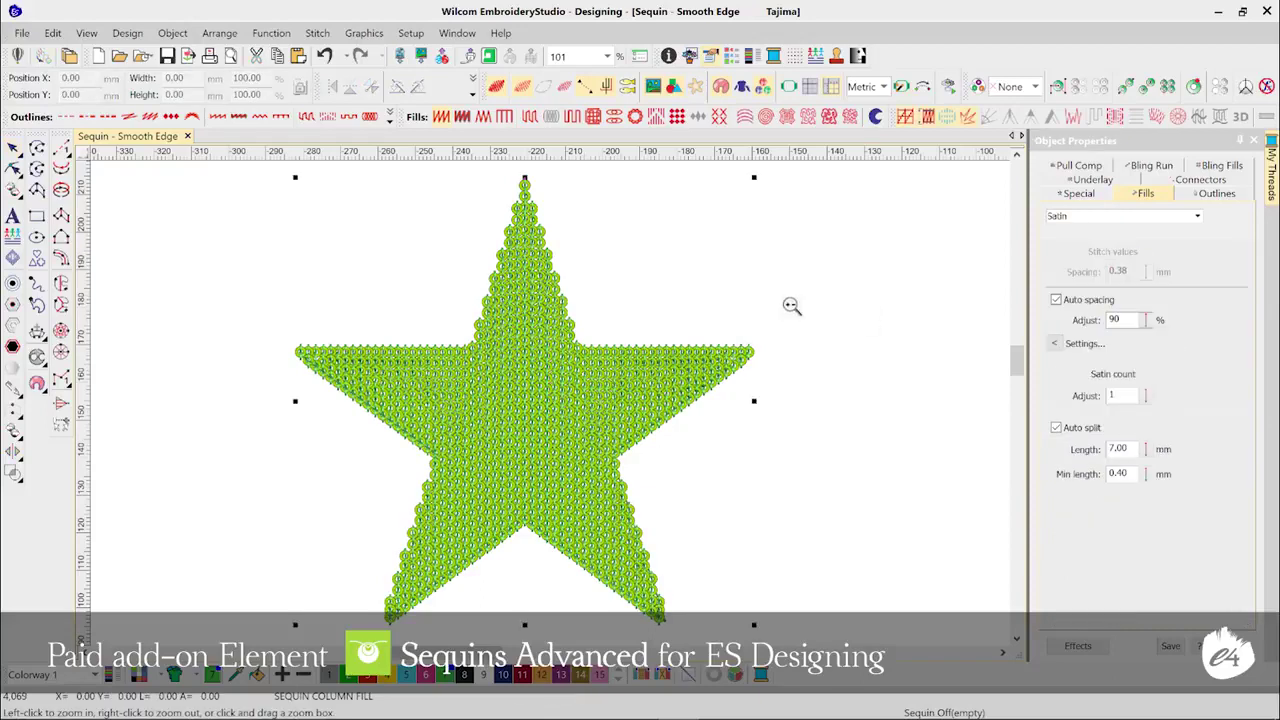
left_click_drag(815, 299, 545, 452)
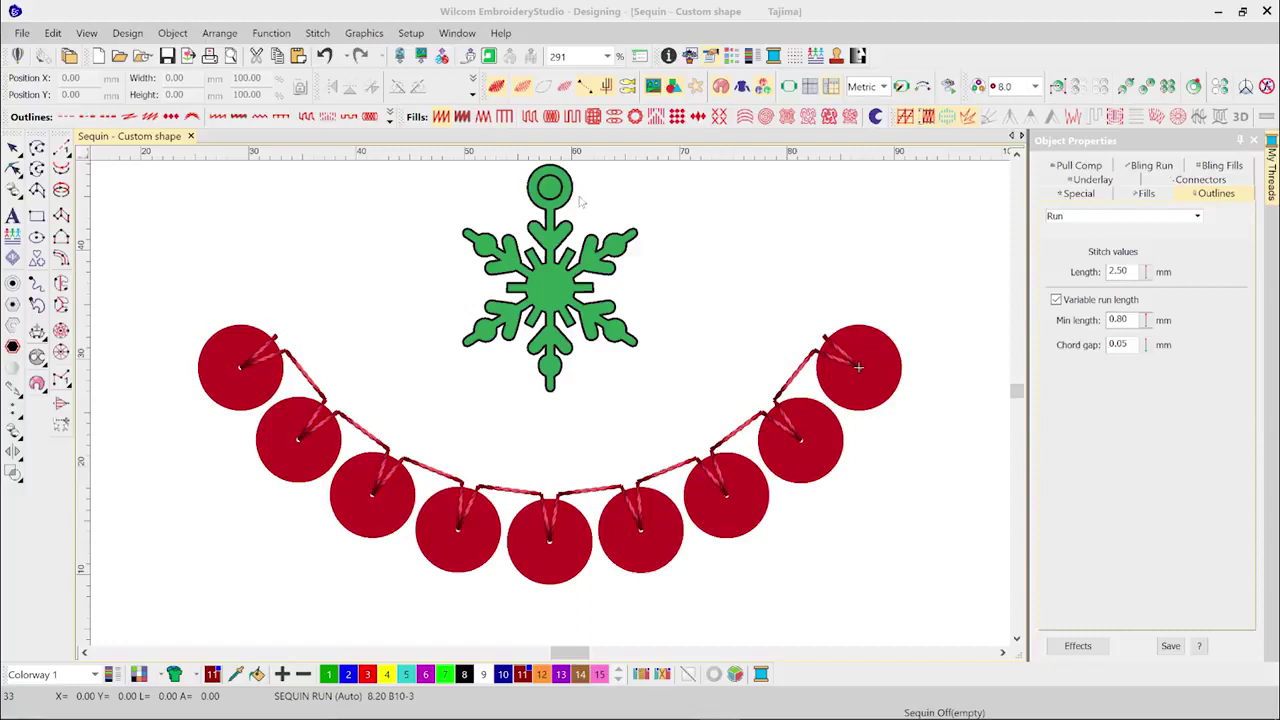
Step: Turn the green snowflake ornament into a custom sequin shape named Snow
left_click(566, 203)
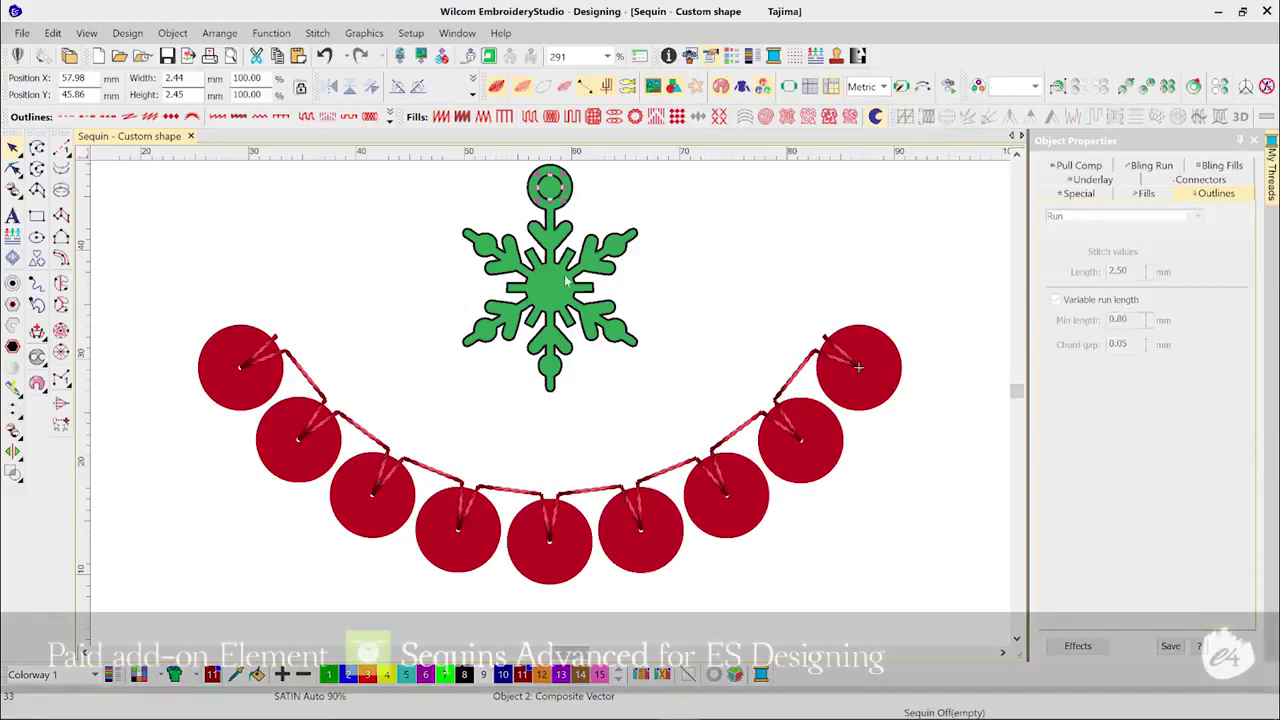
left_click(172, 33)
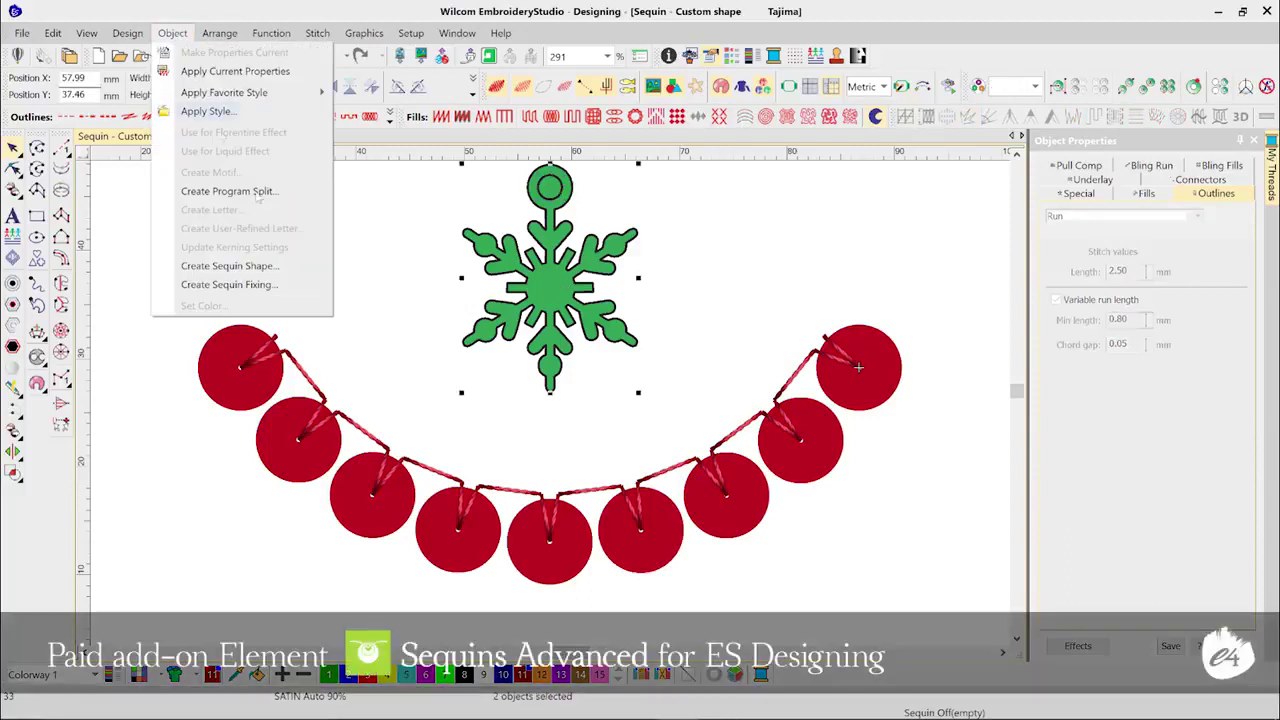
left_click(301, 268)
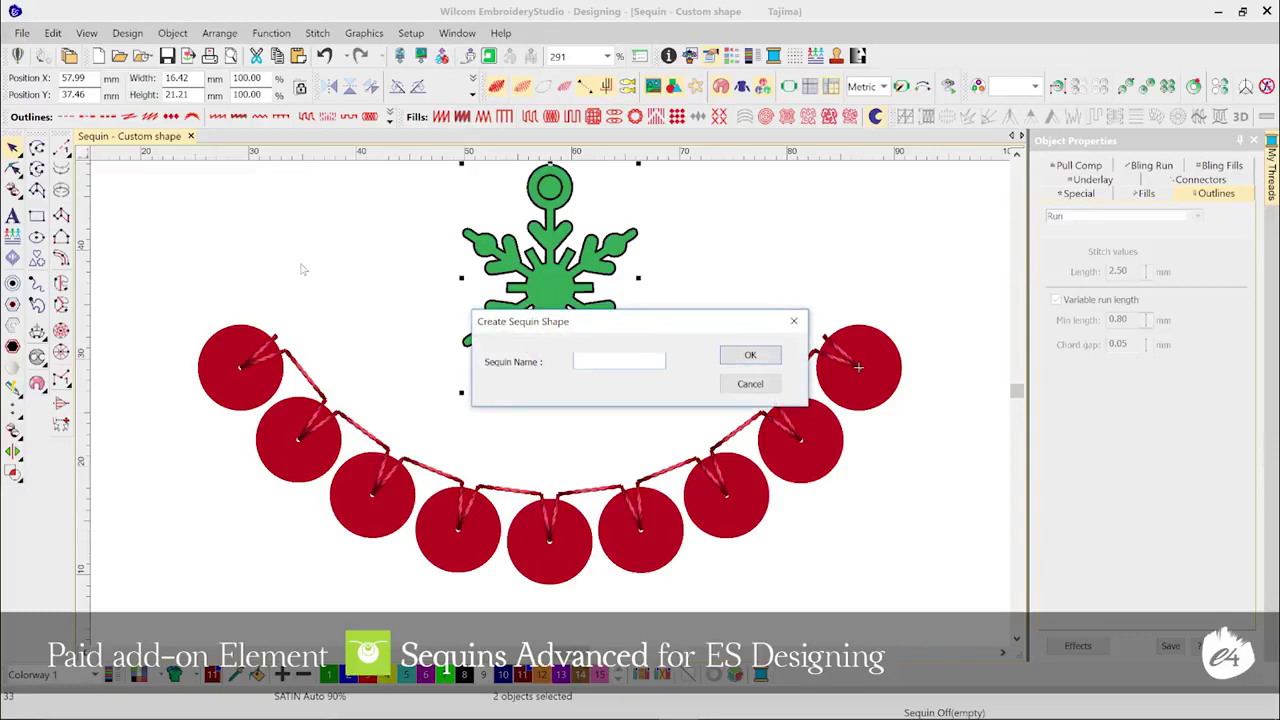
left_click(750, 358)
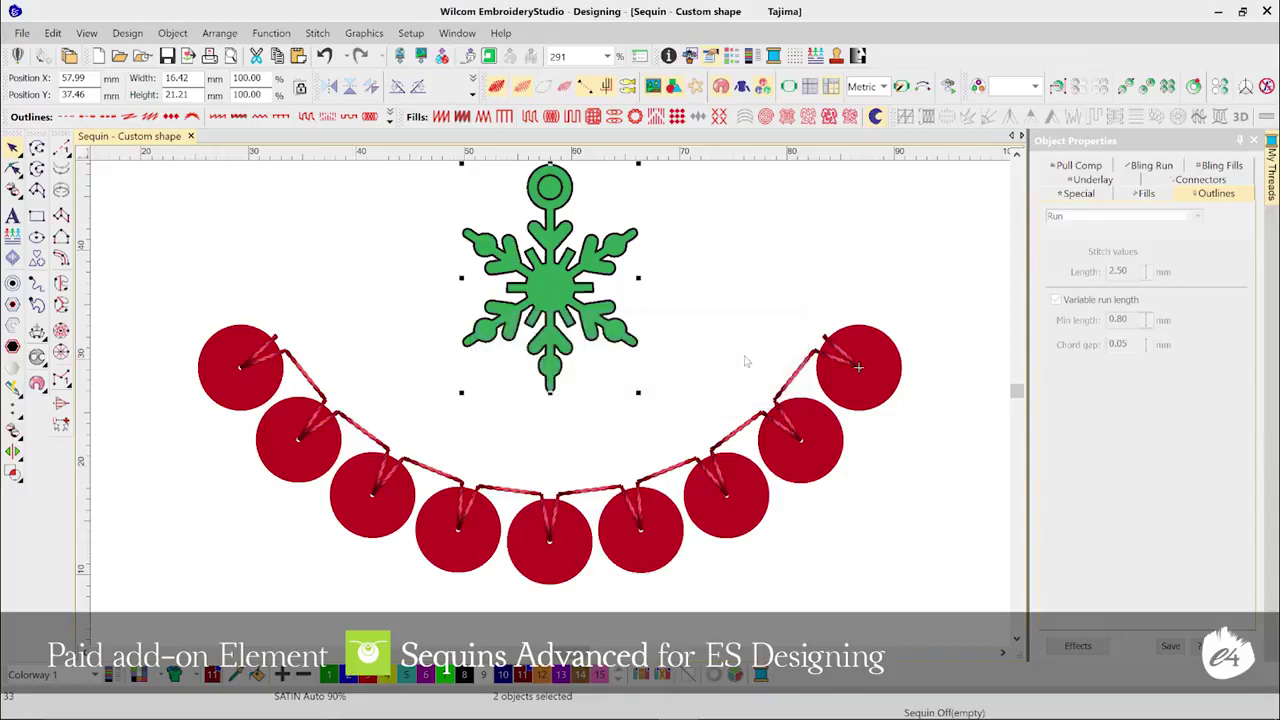
Step: Set column 1 of the Sequin Palette to the Snow sequin and apply it
left_click(977, 86)
left_click(558, 336)
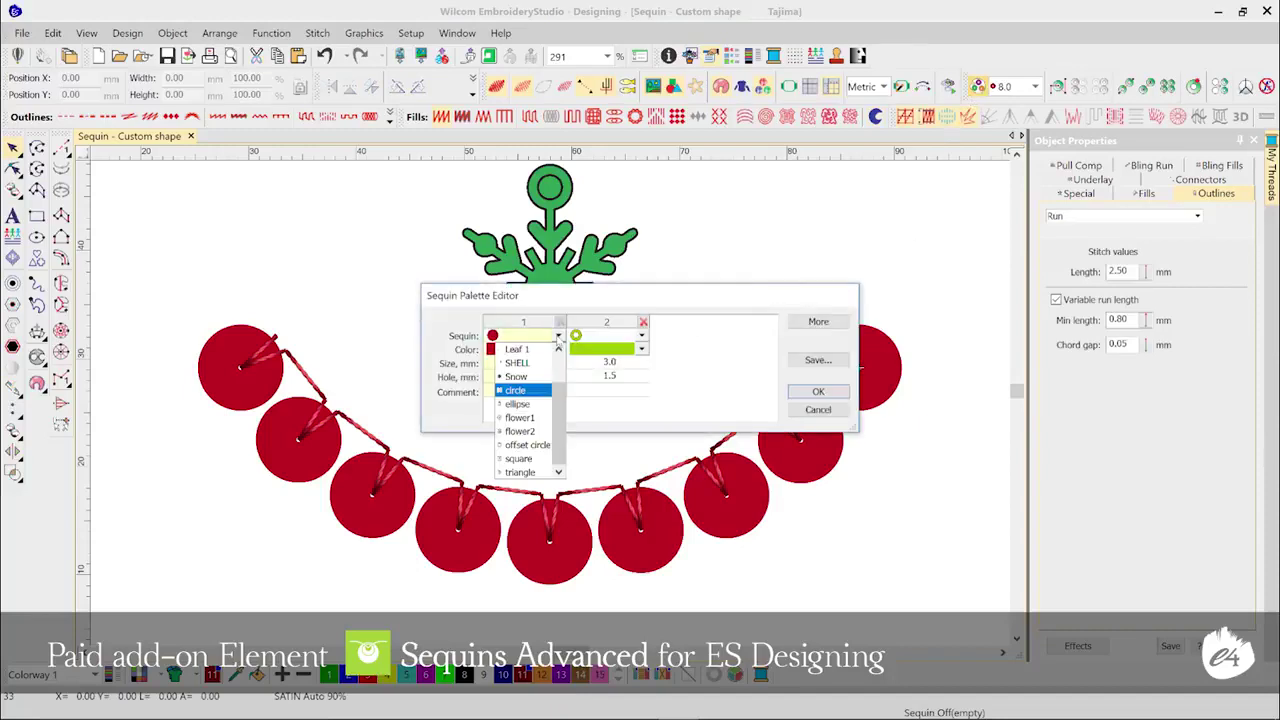
left_click(518, 377)
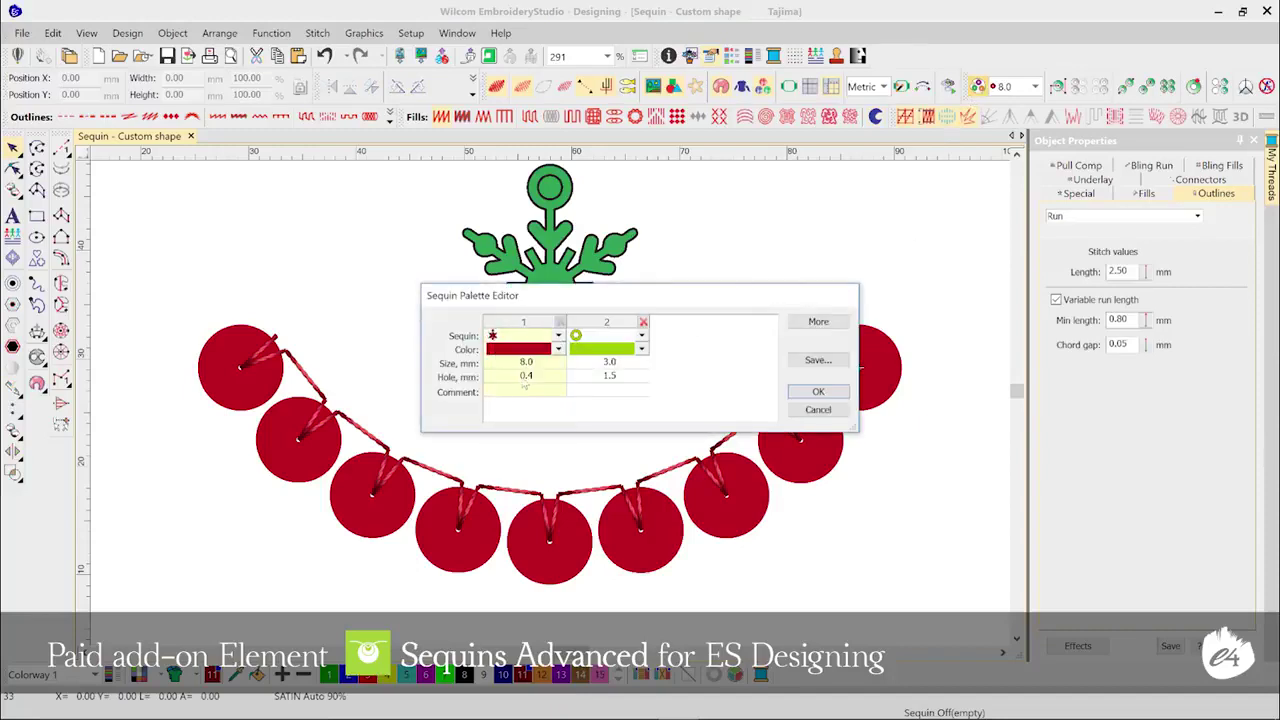
left_click(818, 392)
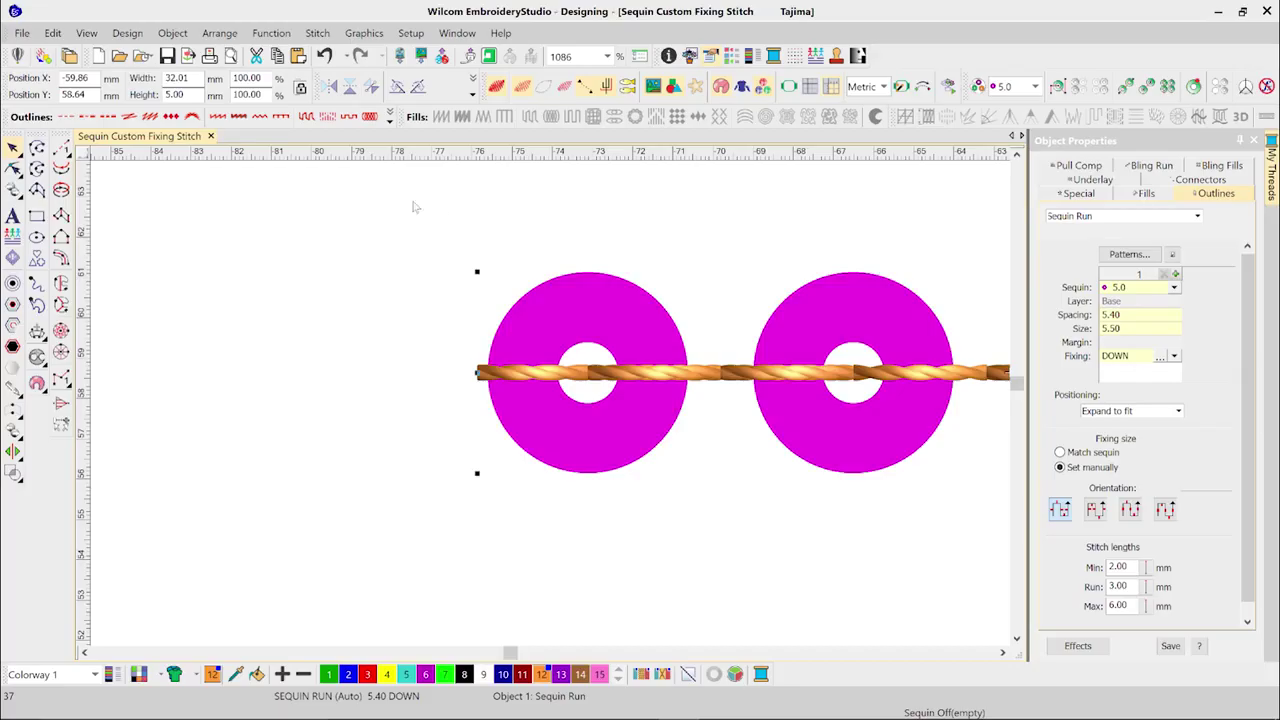
Step: Start a custom sequin fixing, placing the first stitch points and the sequin drop point
left_click(172, 33)
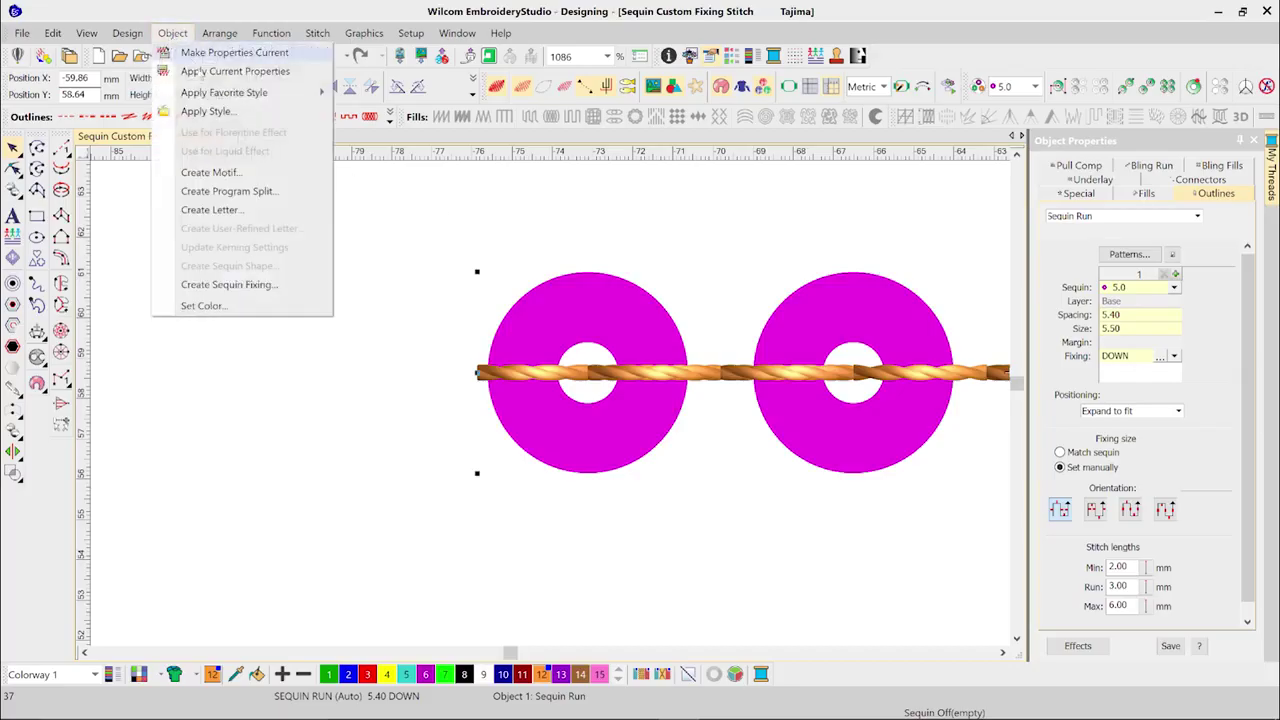
left_click(265, 286)
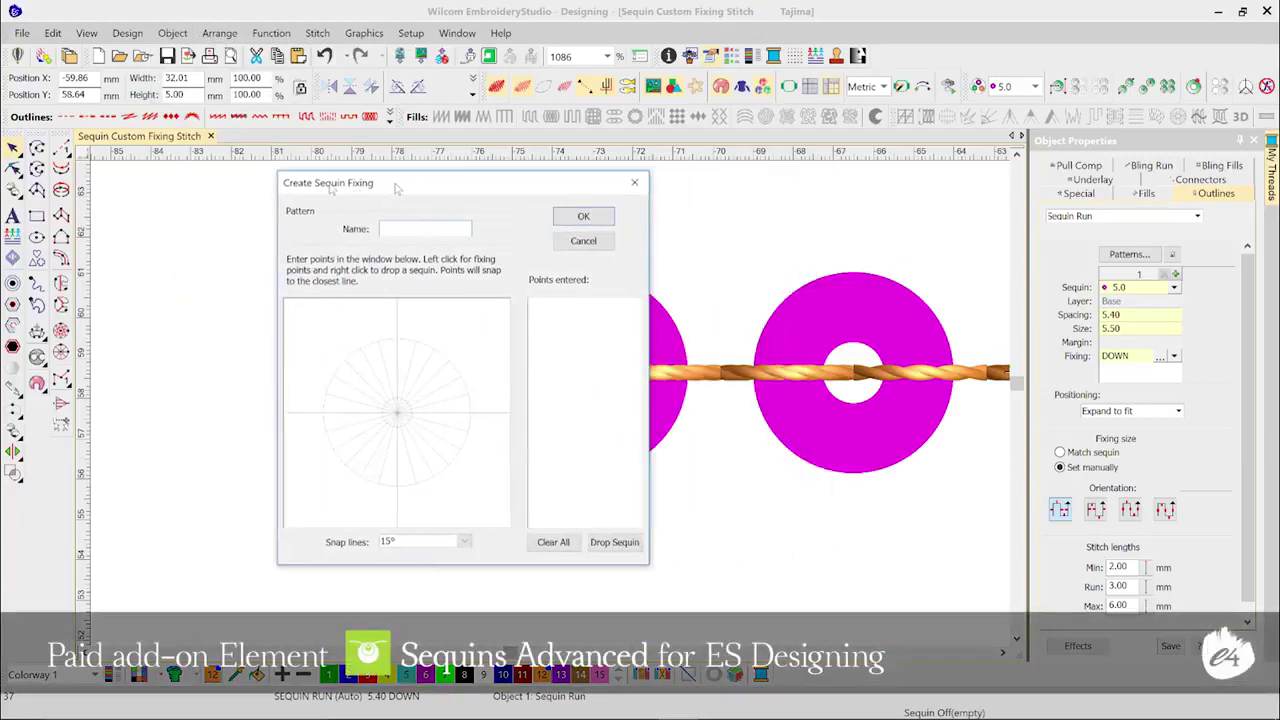
left_click_drag(584, 184, 220, 190)
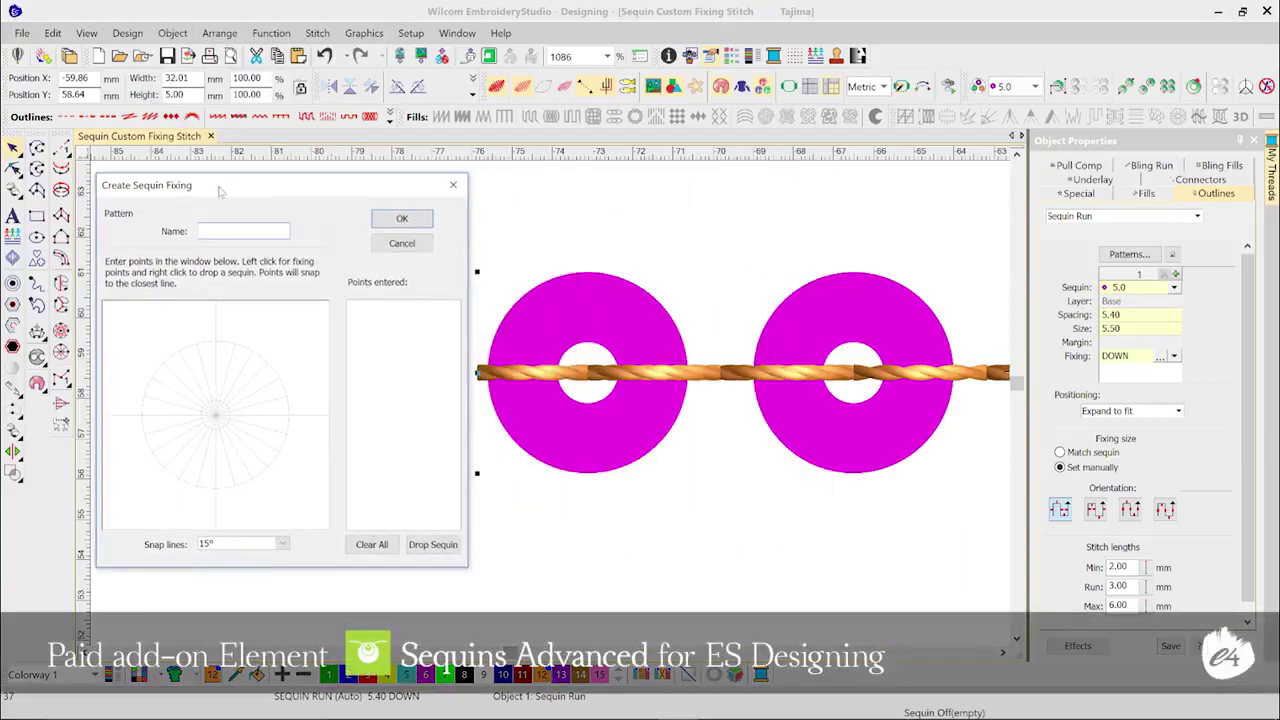
left_click(146, 424)
right_click(196, 410)
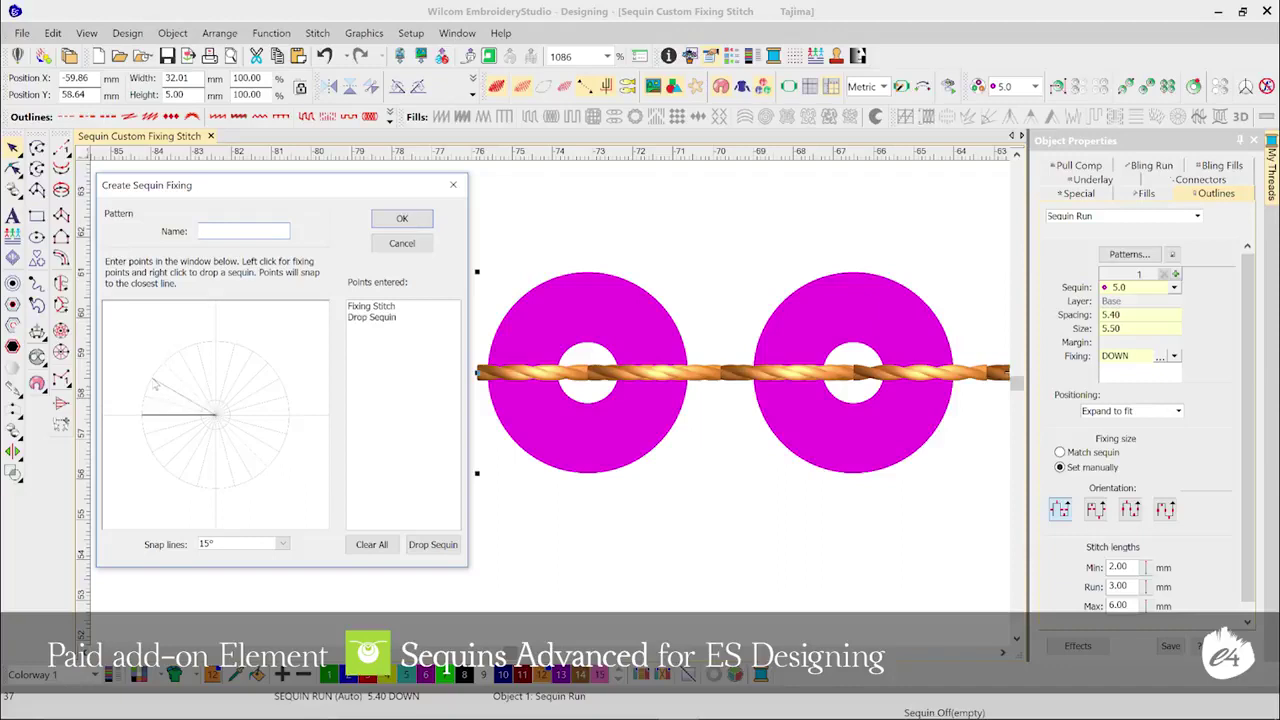
left_click(154, 385)
left_click(184, 371)
left_click(180, 352)
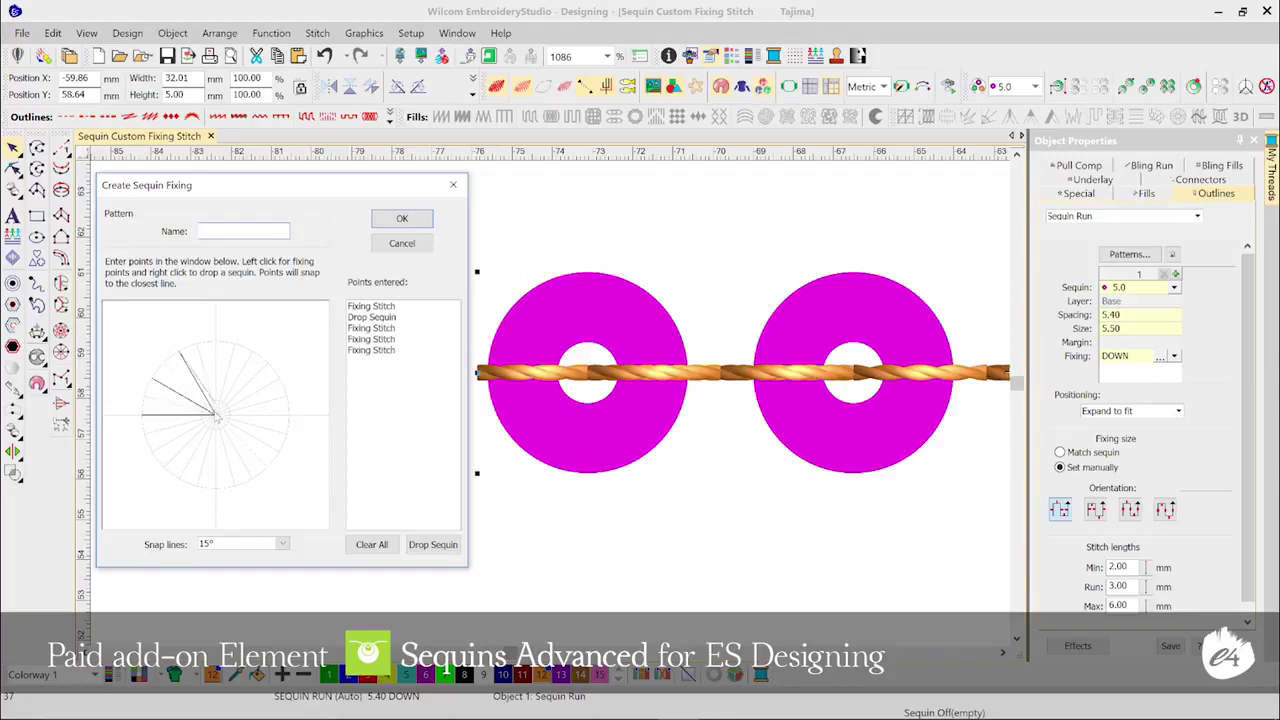
Step: Add the remaining radial fixing stitches running up, down and toward the upper right
left_click(216, 413)
left_click(218, 342)
left_click(236, 390)
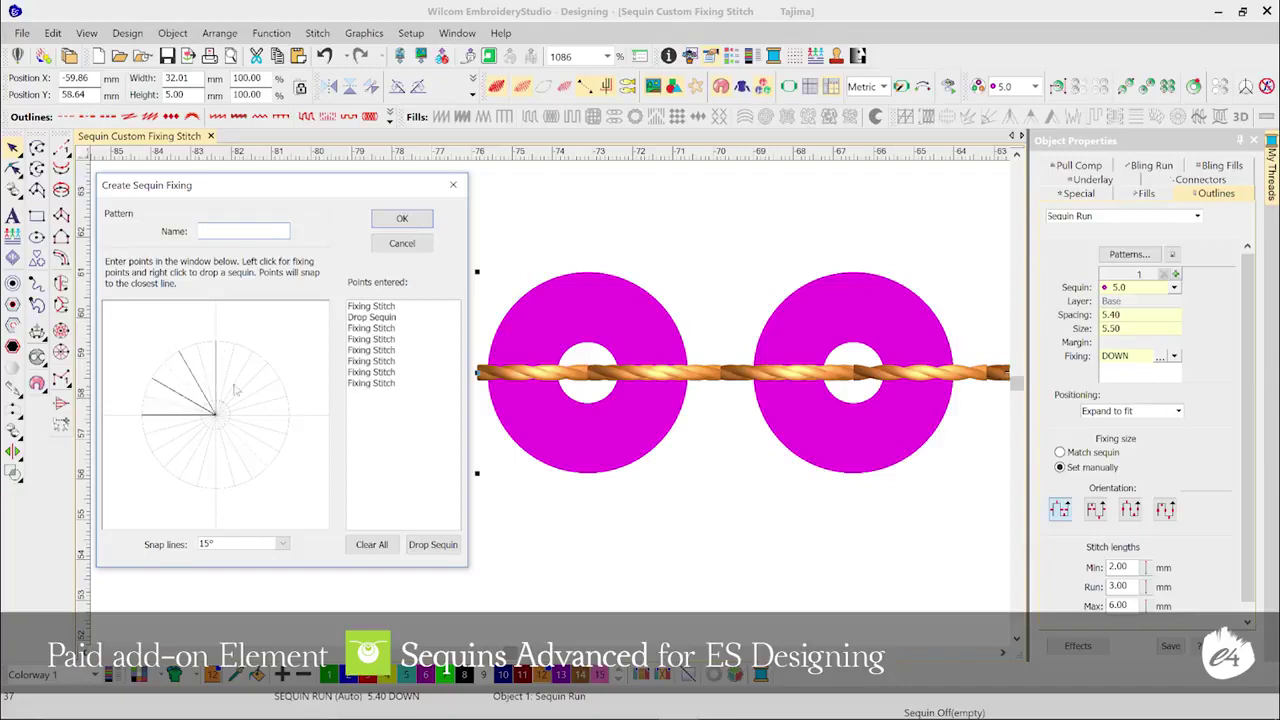
left_click(227, 411)
left_click(216, 418)
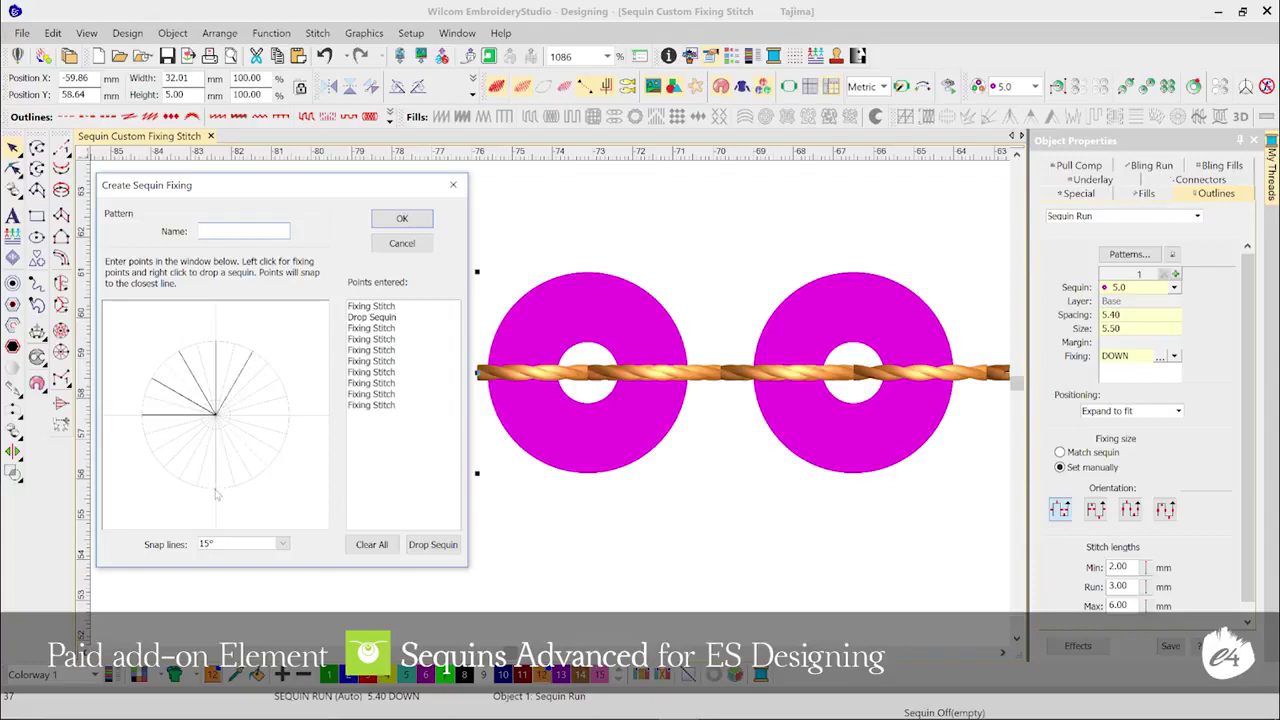
left_click(215, 490)
left_click(216, 414)
left_click(280, 381)
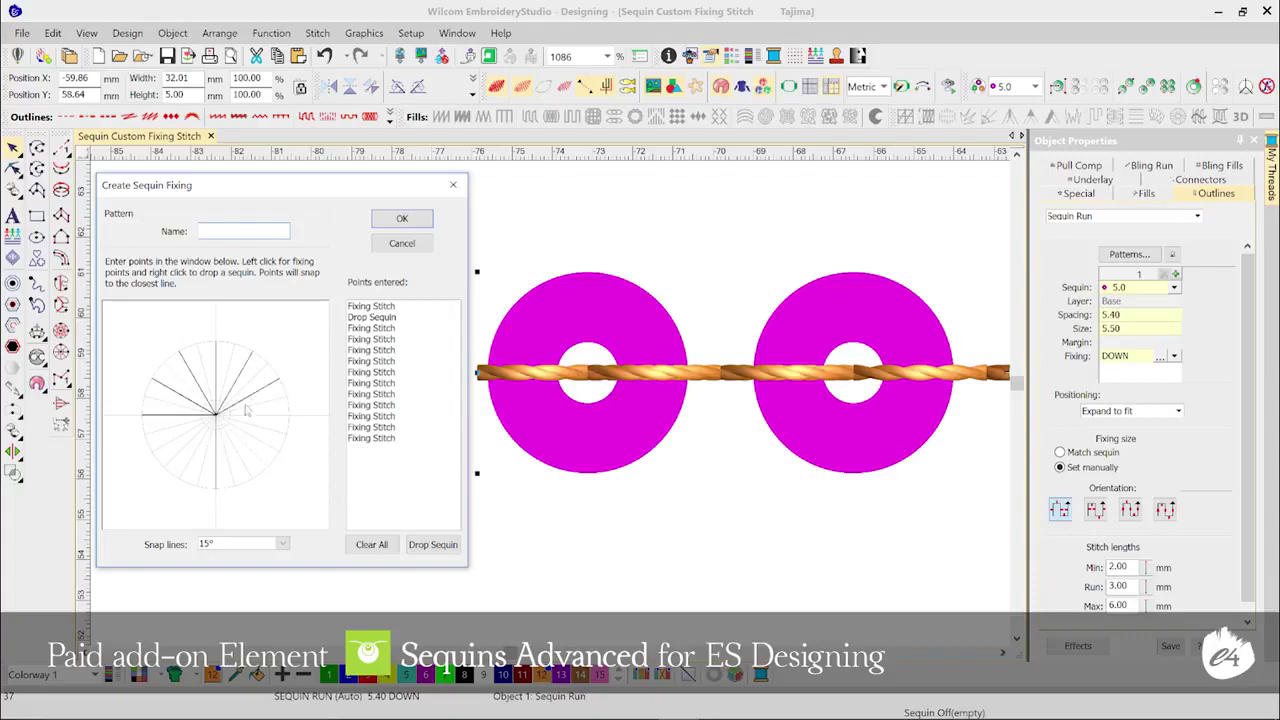
left_click(219, 421)
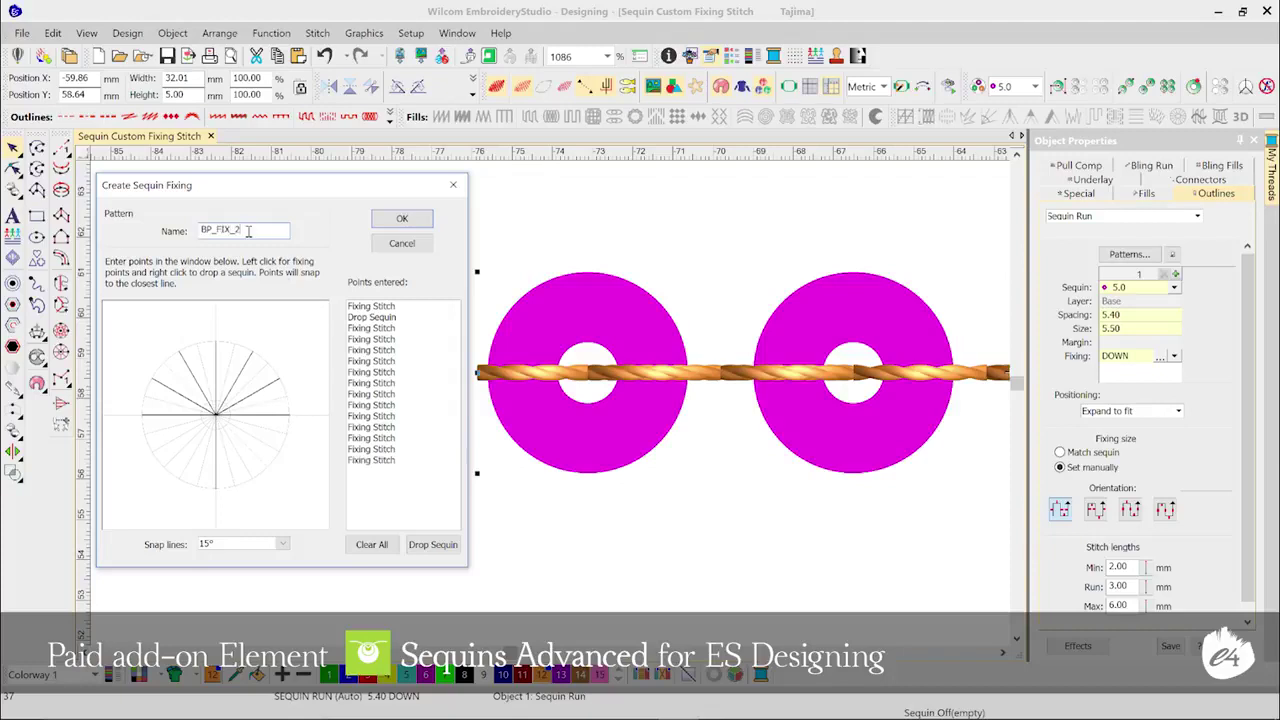
Step: Save the fixing as BP_FIX_2 and apply it to the magenta sequin run
left_click(398, 220)
left_click(1174, 357)
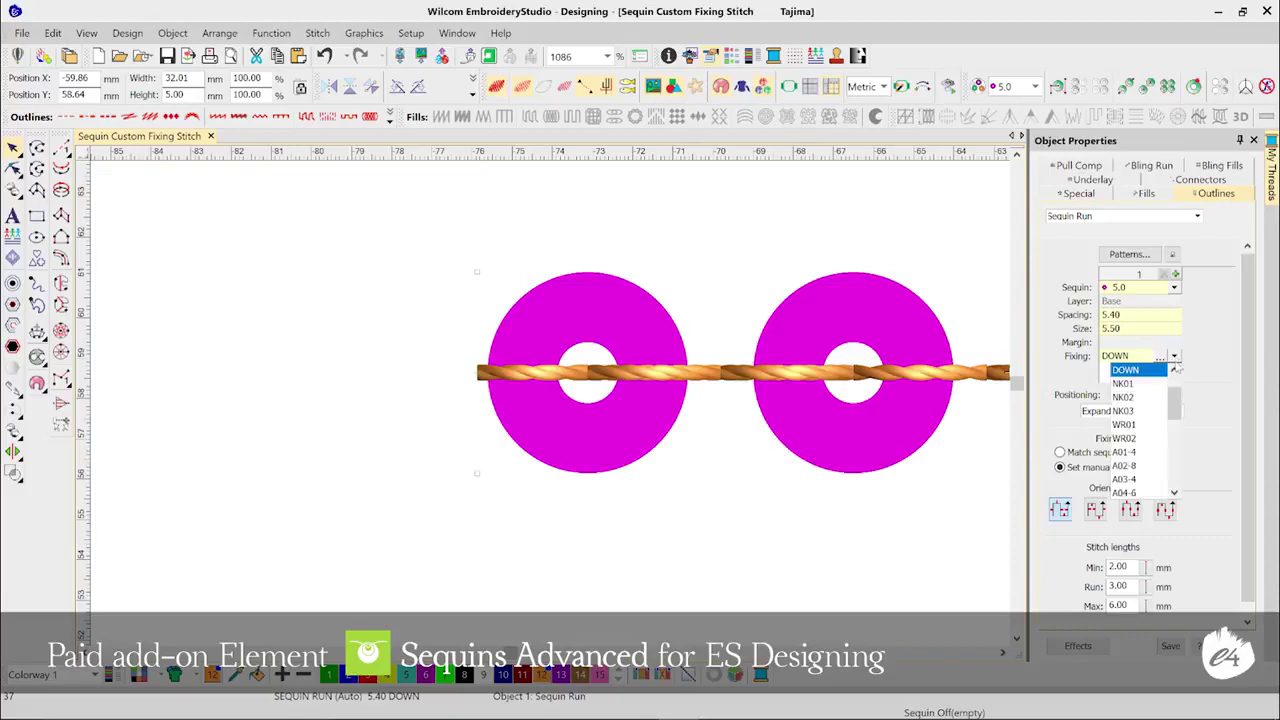
left_click(1150, 370)
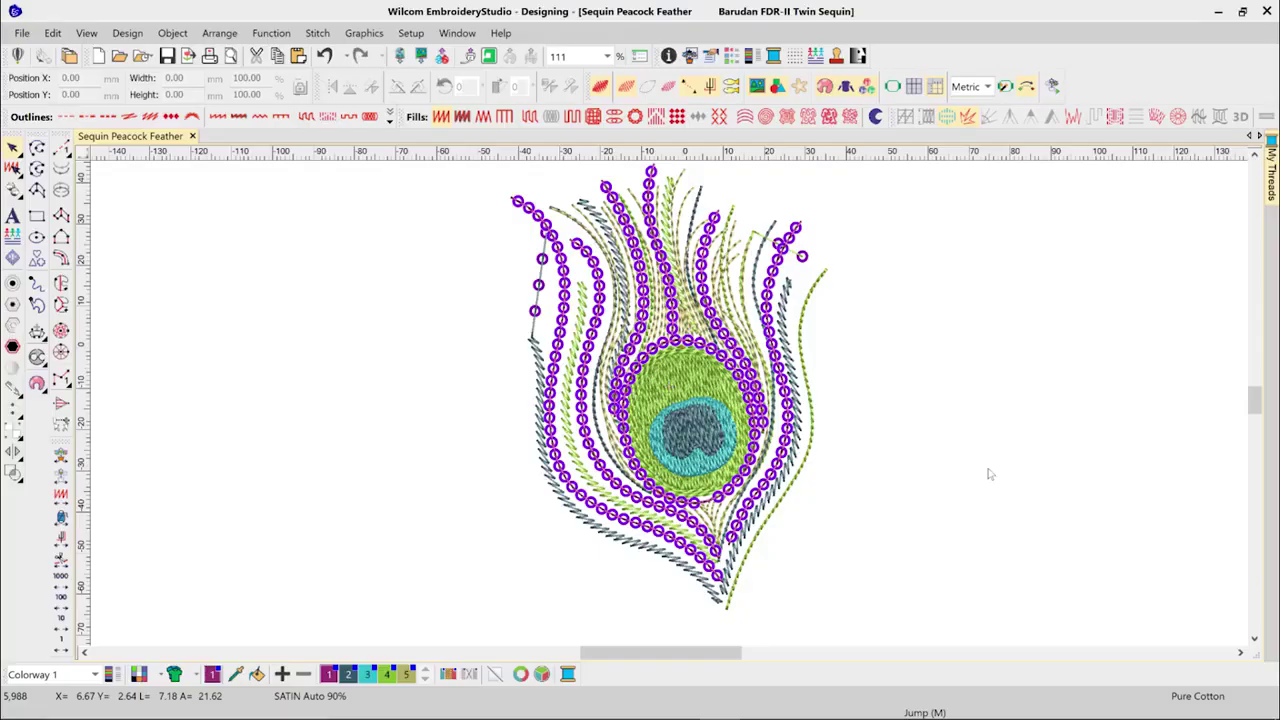
Step: Zoom in on the feather's upper sequin outlines and place the first point of a wavy sequin run
key("b")
left_click_drag(528, 432, 709, 248)
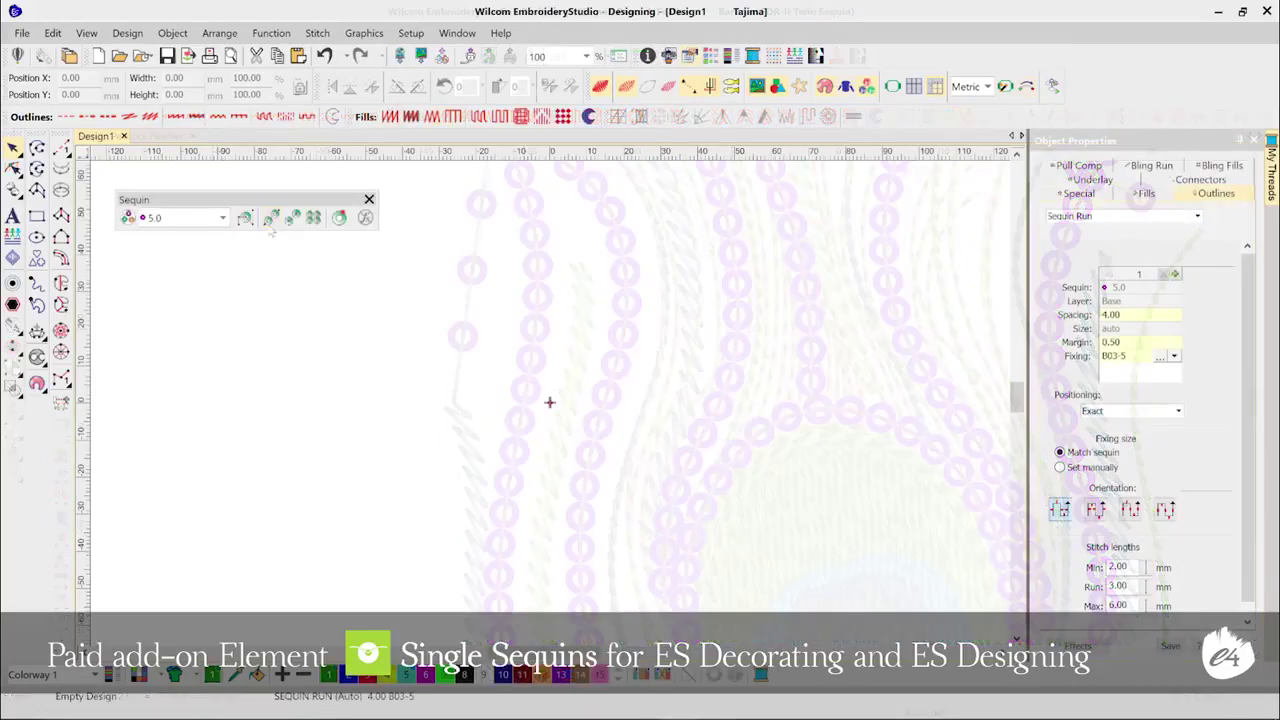
left_click(177, 364)
Step: Complete the wavy Sequin Run (Exact) curve across the canvas
left_click(363, 302)
left_click(558, 384)
left_click(733, 298)
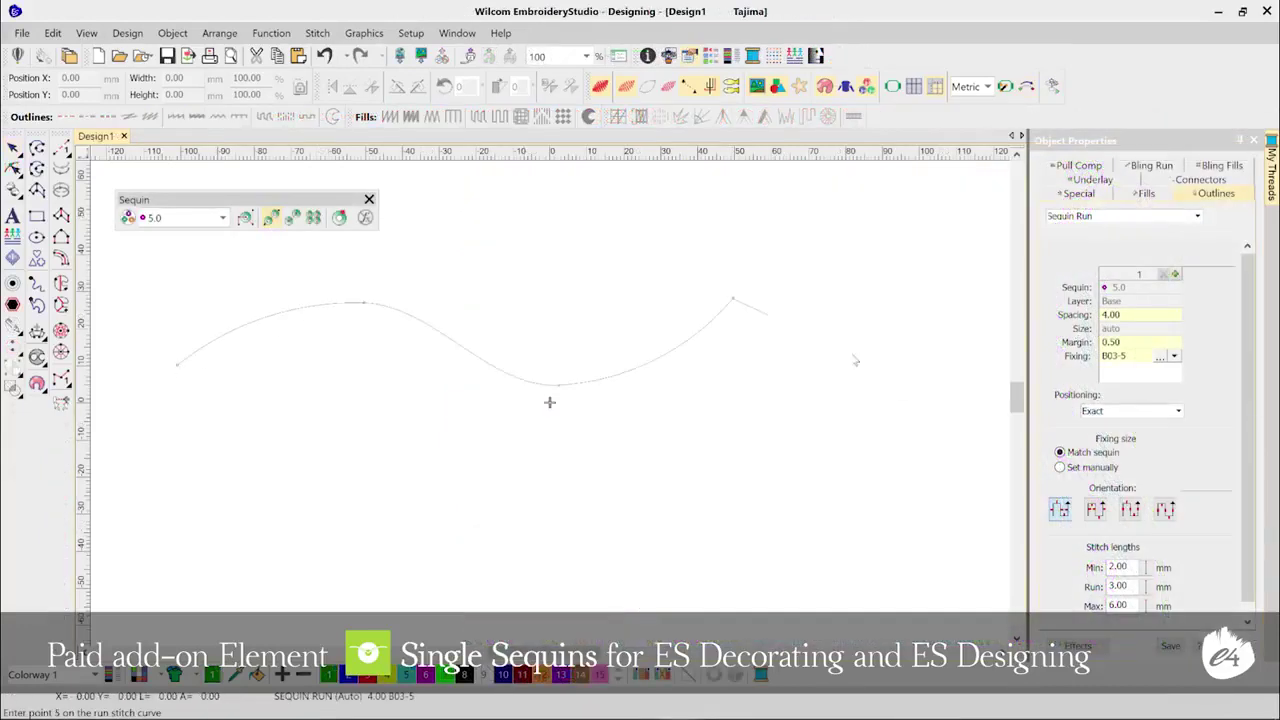
left_click(920, 391)
key("Return")
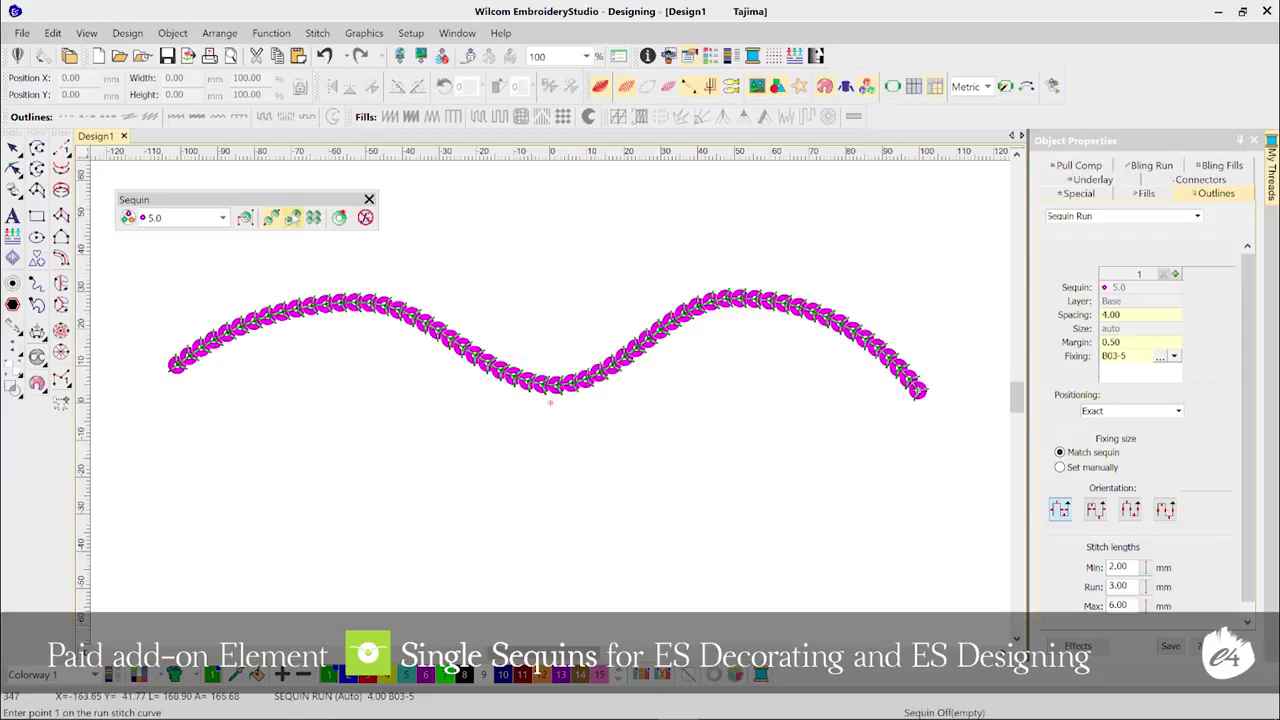
Step: Digitize a second, manually positioned sequin run with sequins only at its ten points
left_click(197, 439)
left_click(284, 396)
left_click(348, 387)
left_click(447, 464)
left_click(536, 455)
left_click(609, 432)
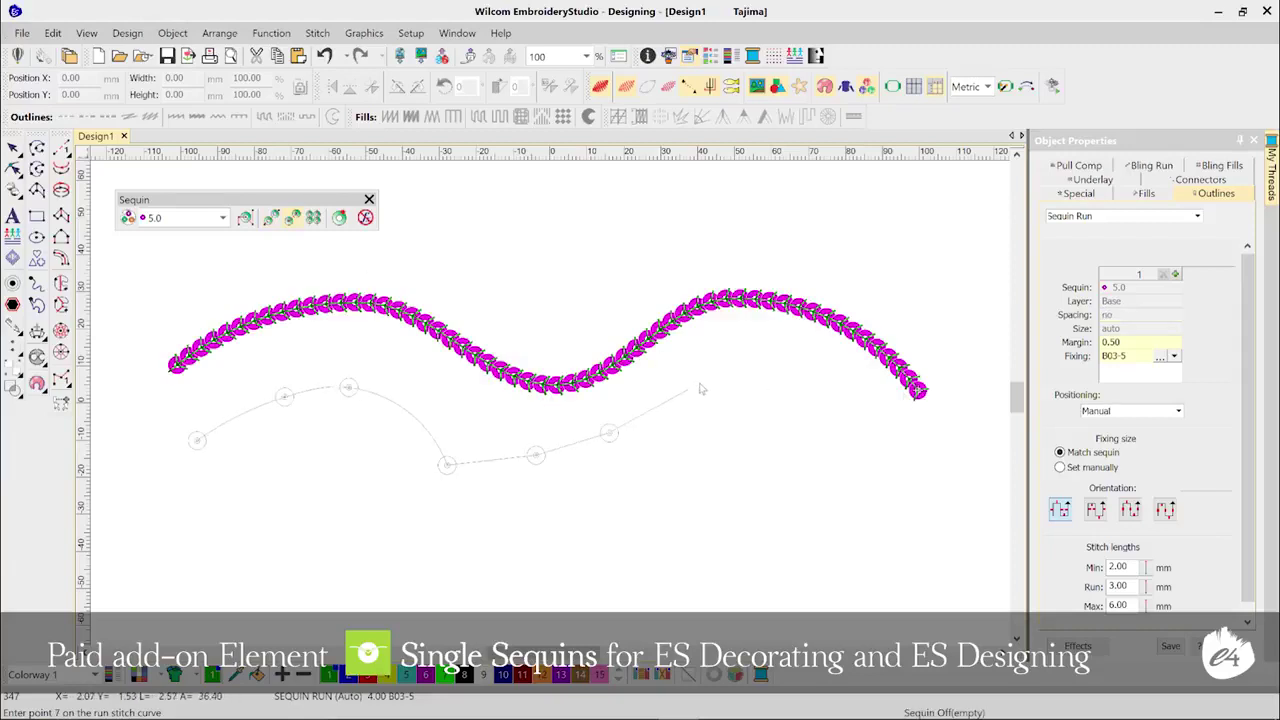
left_click(700, 382)
left_click(773, 390)
left_click(831, 441)
left_click(924, 469)
key("Return")
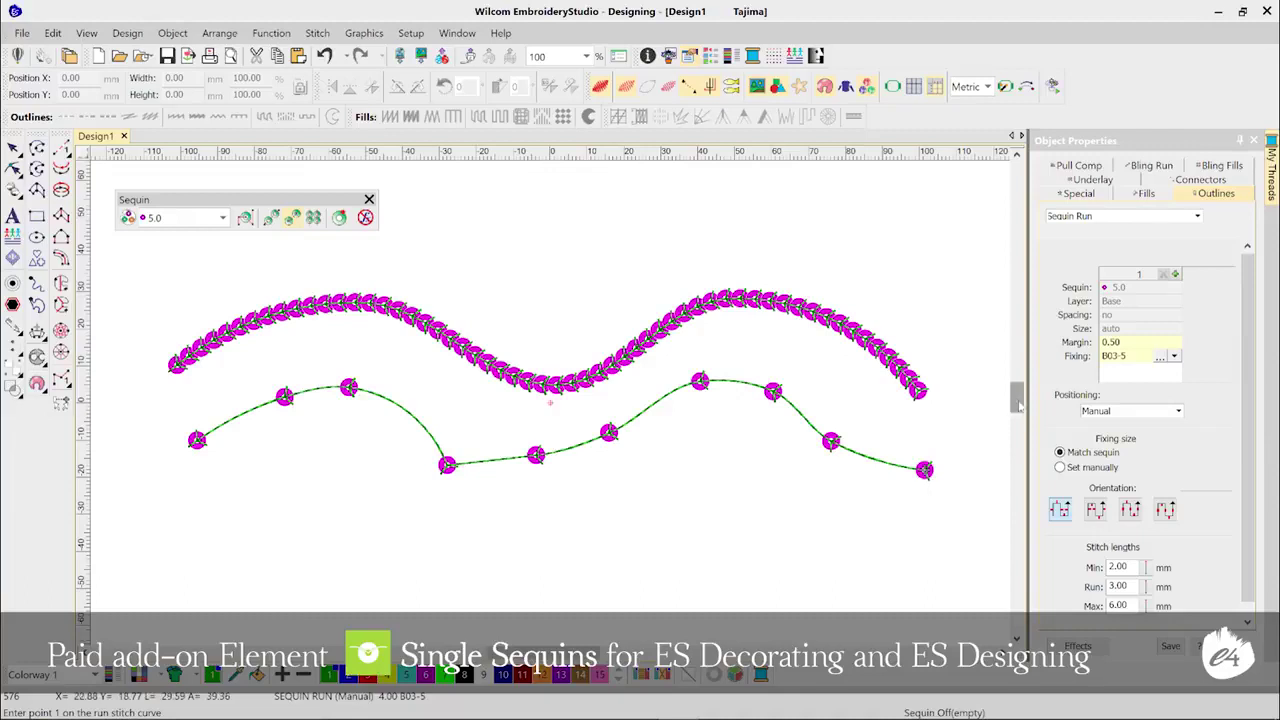
Step: Digitize a closed five-point boundary as a Sequin Column Fill
scroll(1018, 404, "down", 3)
left_click(313, 217)
left_click(322, 405)
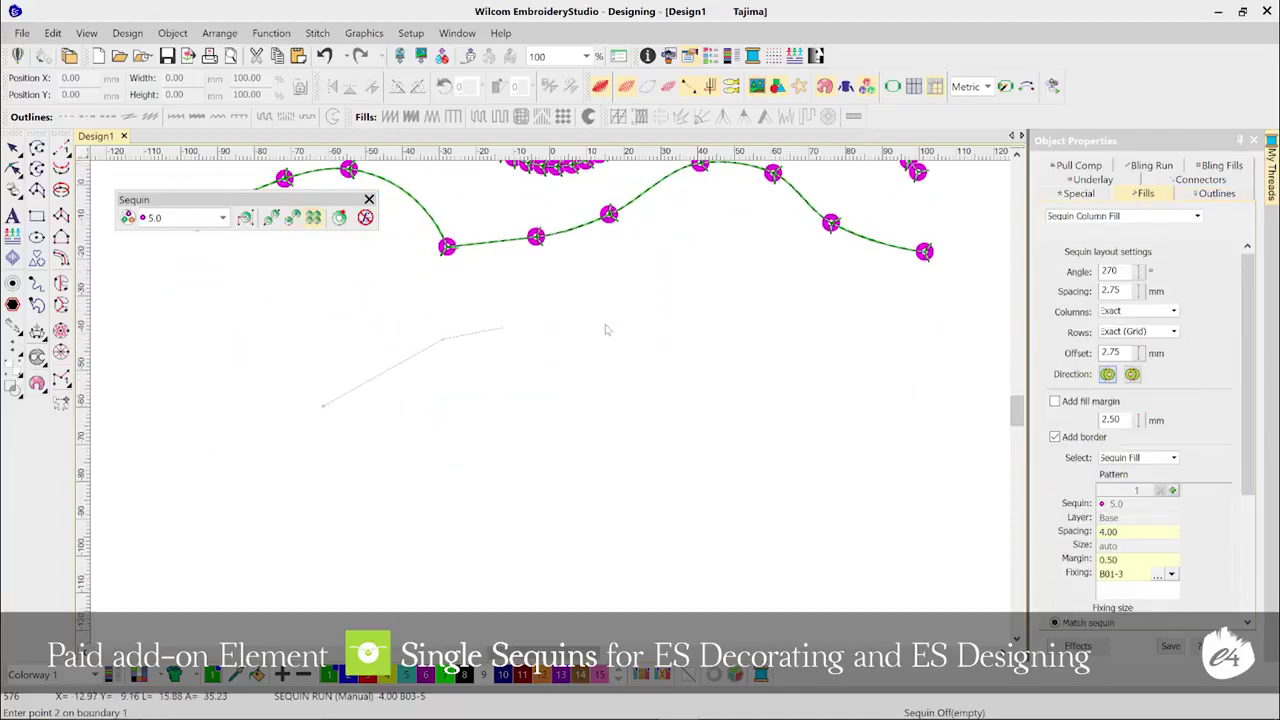
left_click(605, 330)
left_click(700, 400)
left_click(630, 535)
left_click(430, 540)
key("Return")
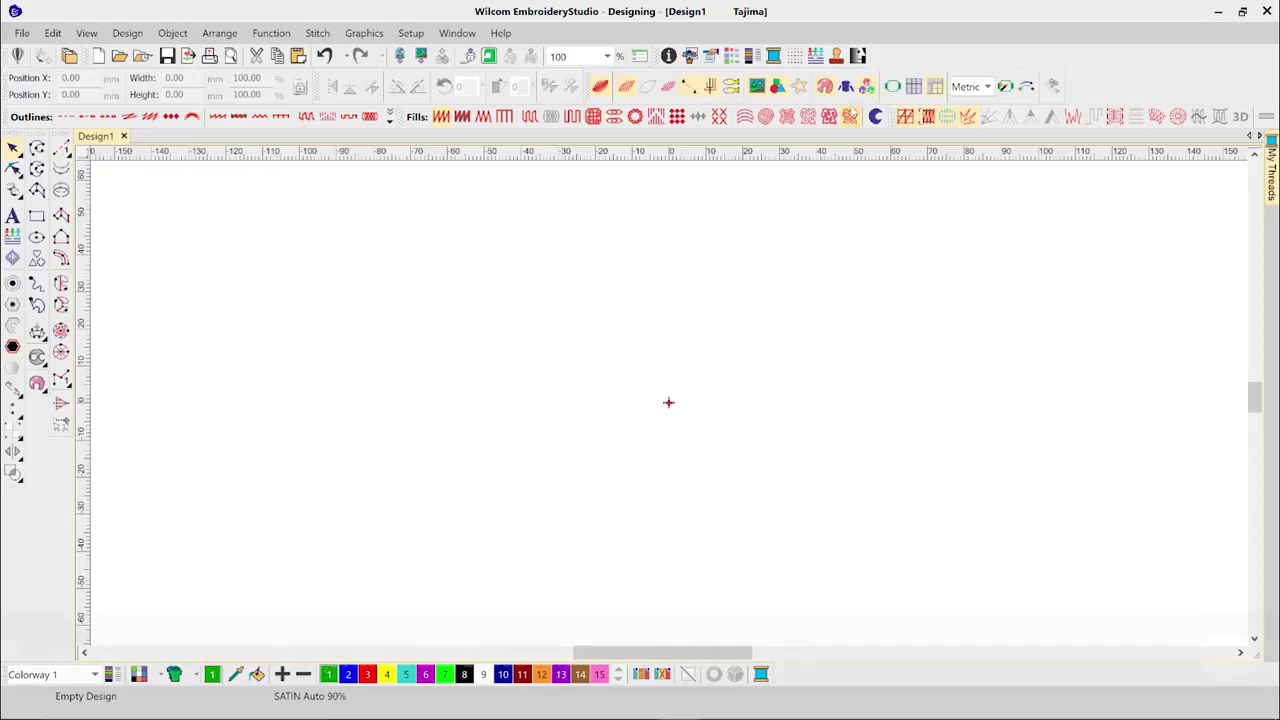
Step: Search the clipart for 'football' and drop the Football1 design onto the canvas
left_click(999, 213)
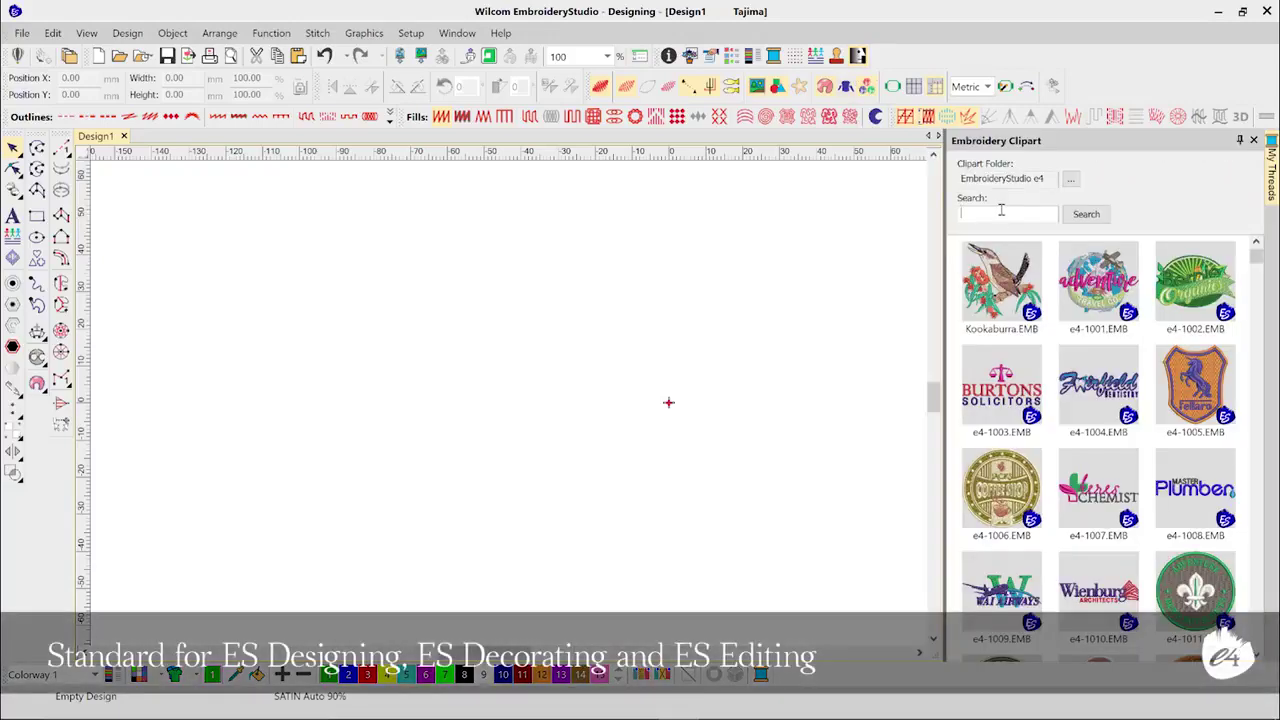
type("football")
key("Return")
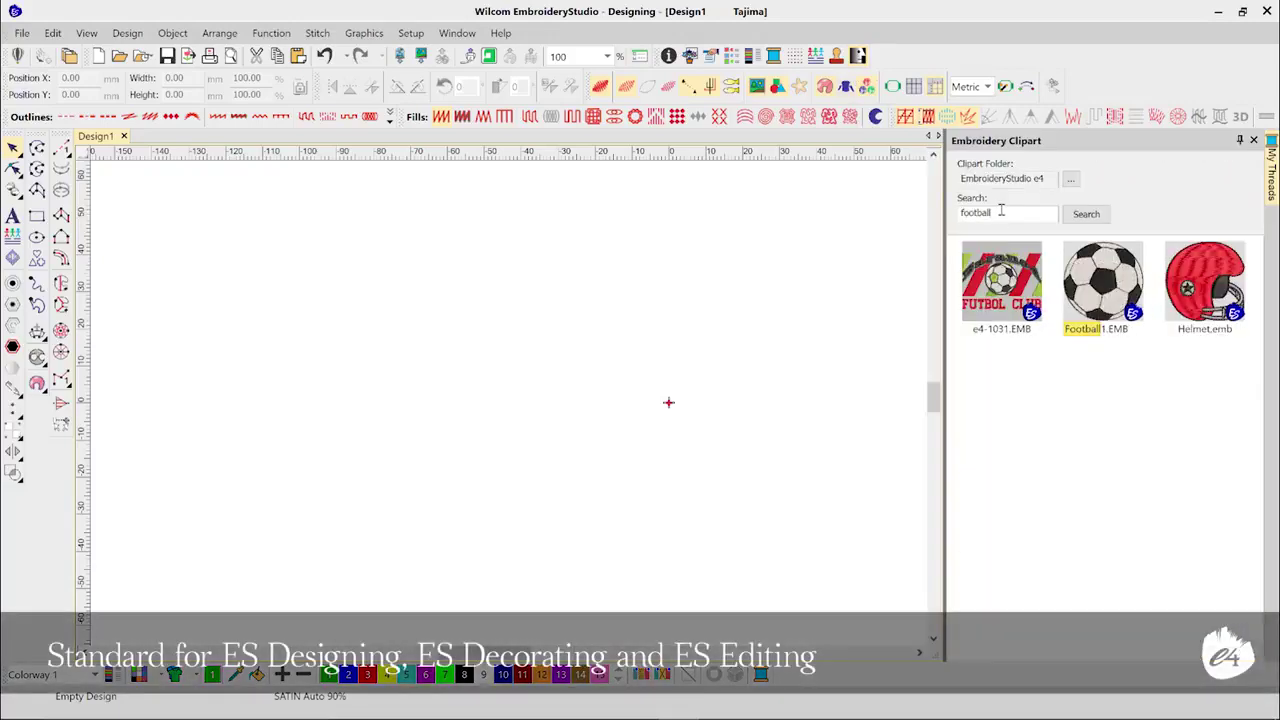
left_click_drag(1100, 285, 672, 365)
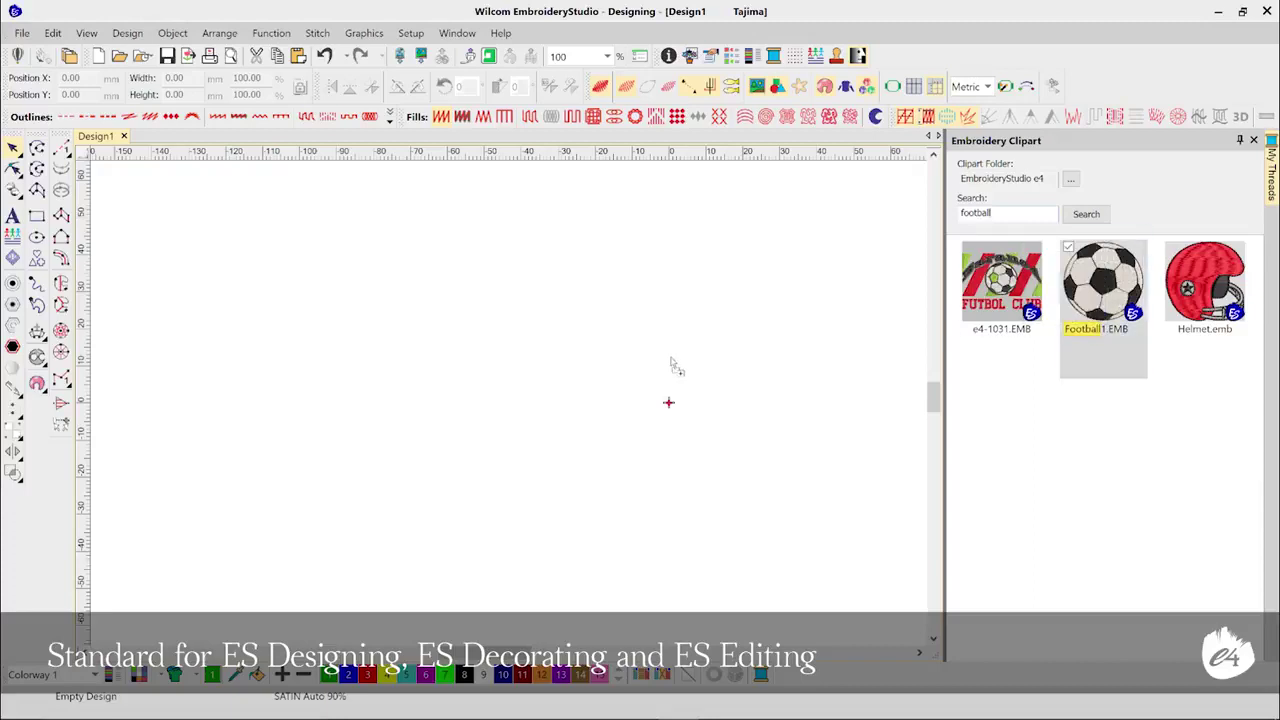
left_click_drag(533, 335, 533, 335)
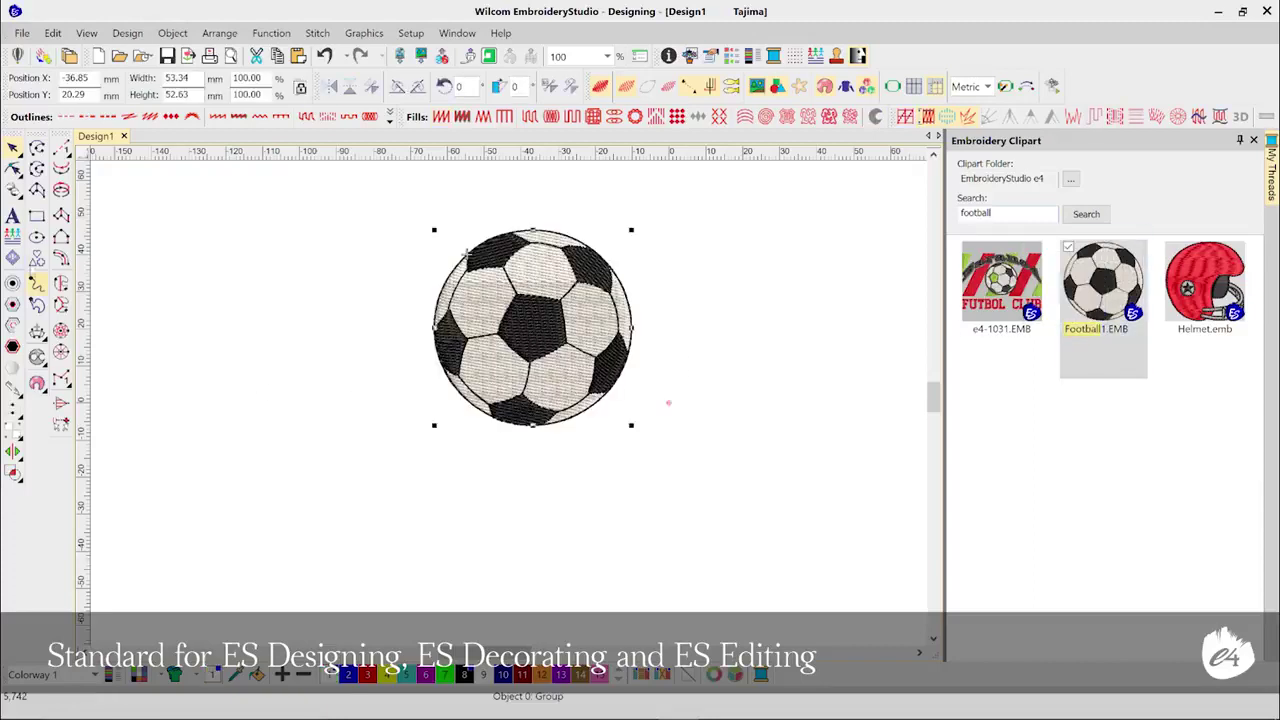
Step: Add 'CHAMPIONS 2017' lettering and move it beneath the football
left_click(16, 217)
left_click(380, 471)
type("CHAMP")
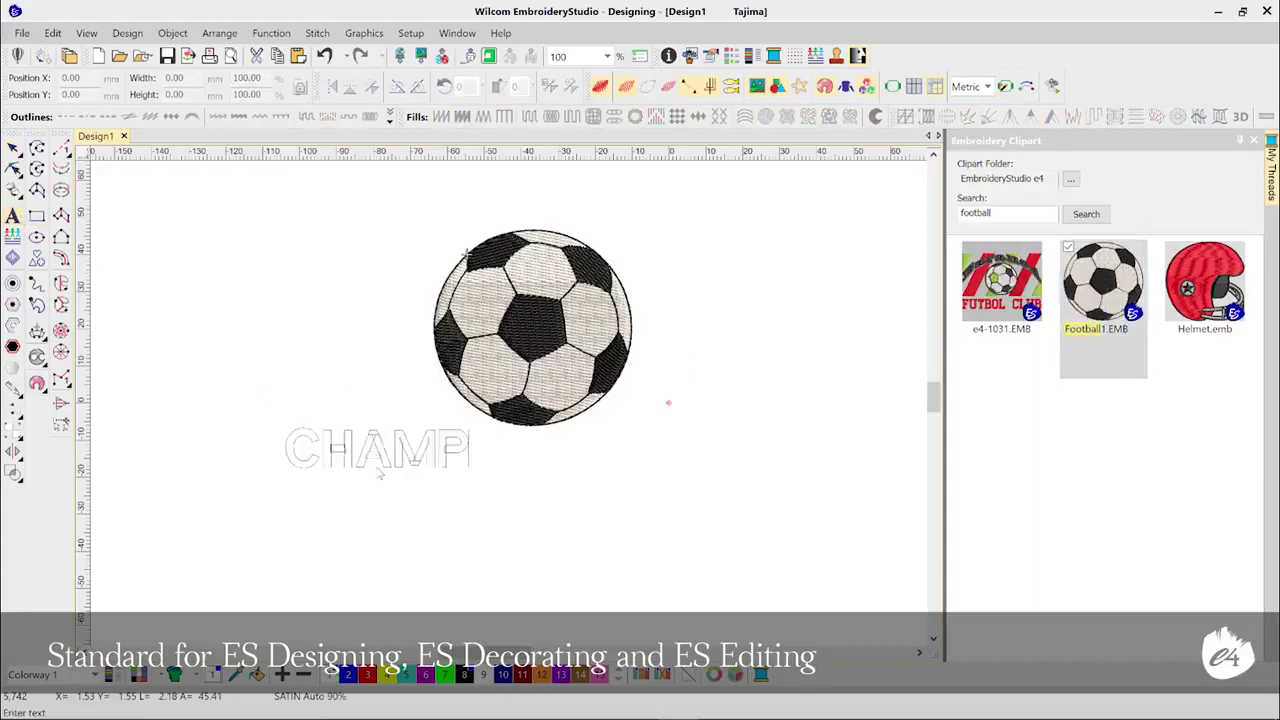
type("IONS 2017")
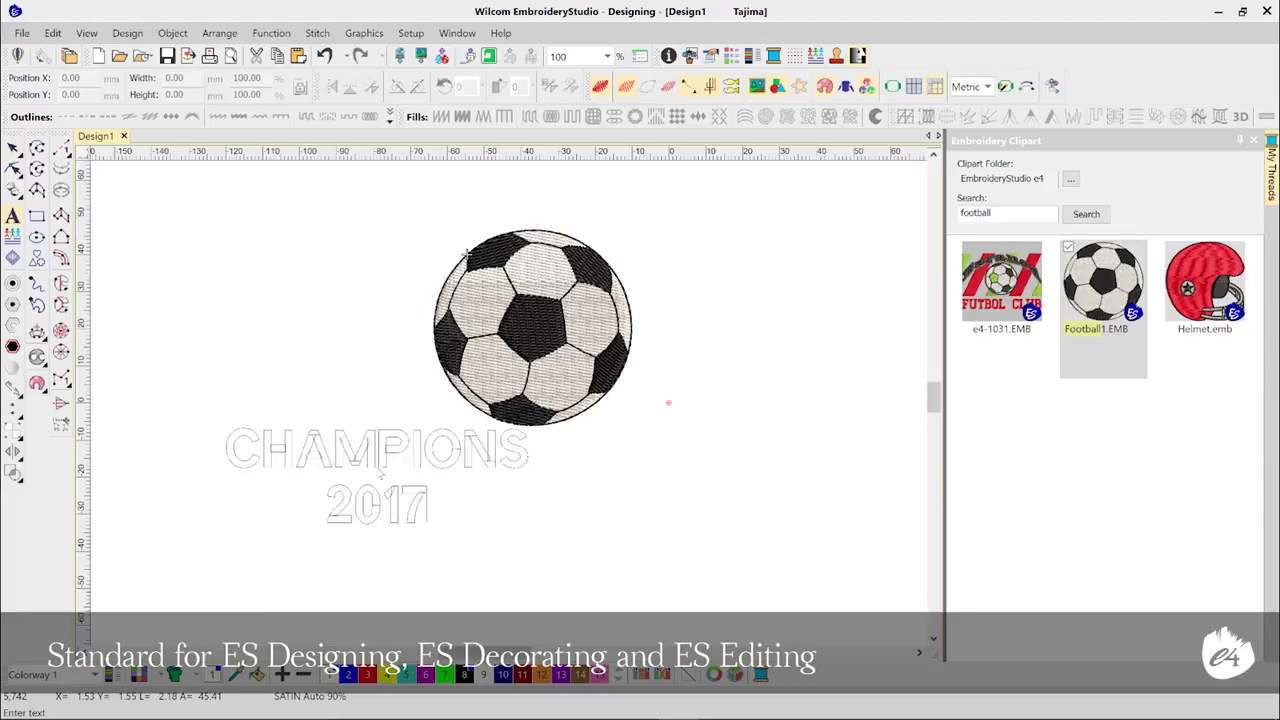
key("Escape")
left_click_drag(477, 499, 631, 529)
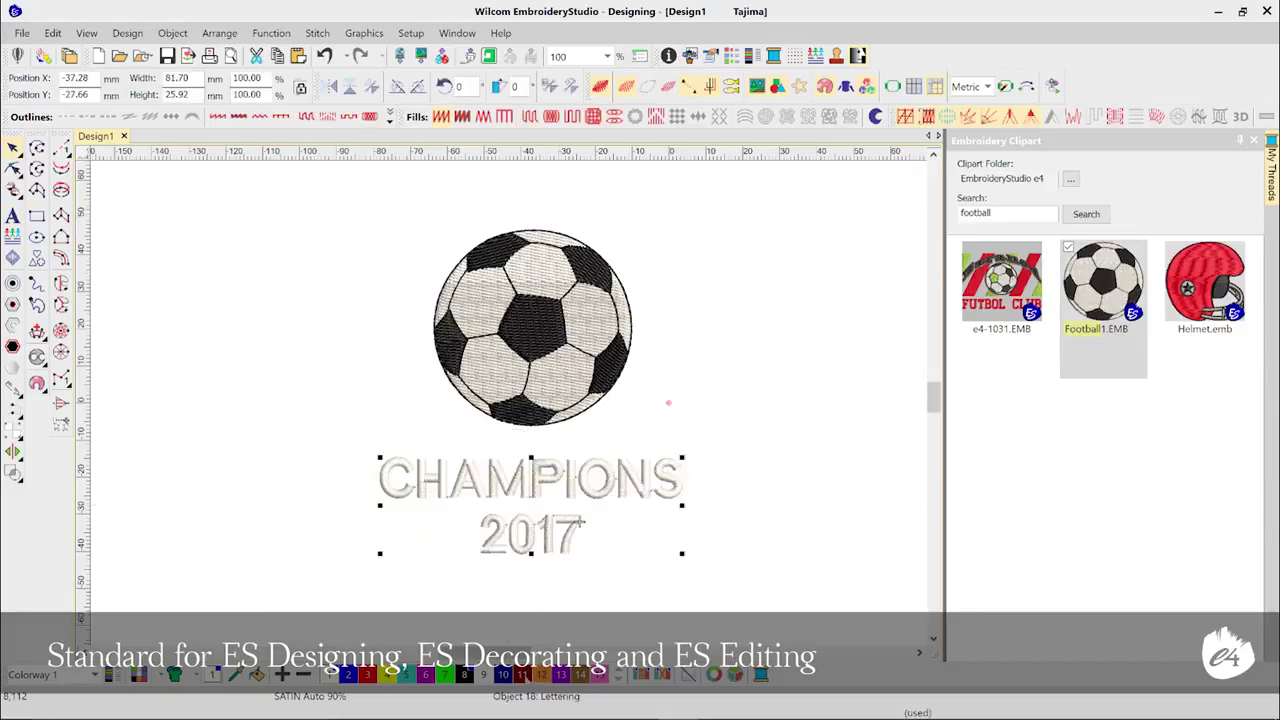
left_click(754, 553)
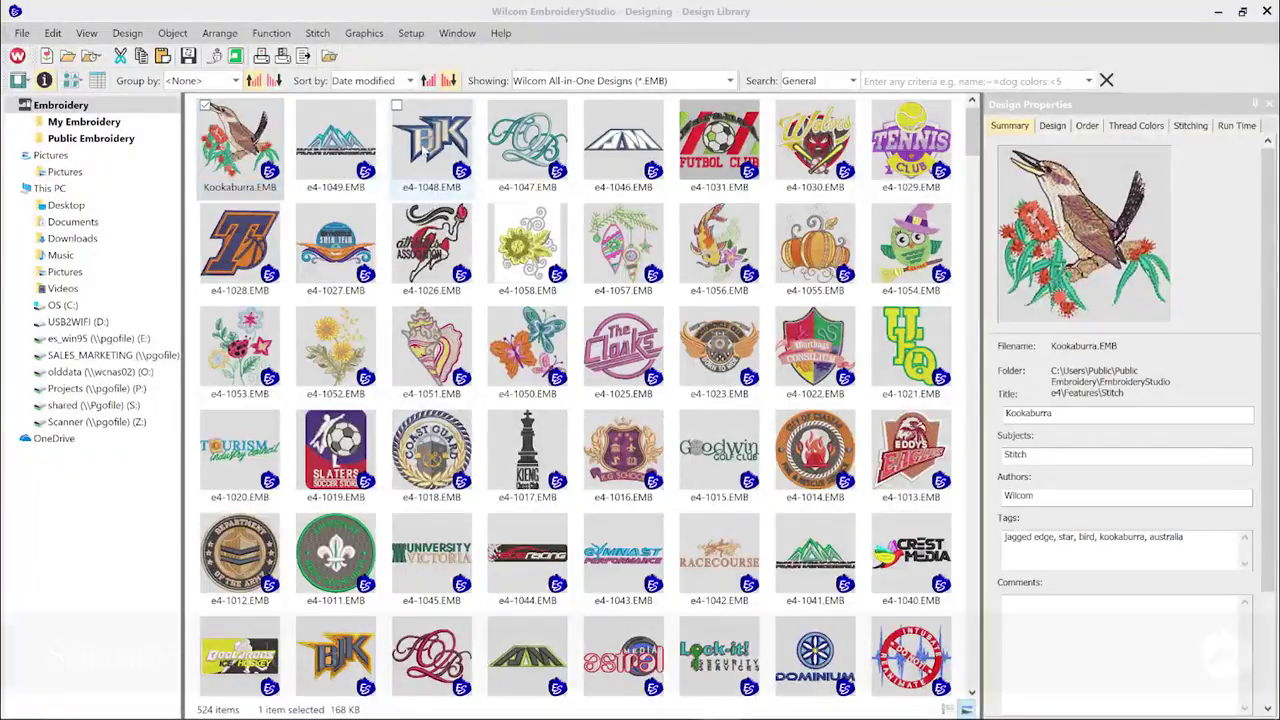
Step: Inspect the details of library designs e4-1048, e4-1026 and e4-1018
left_click(430, 145)
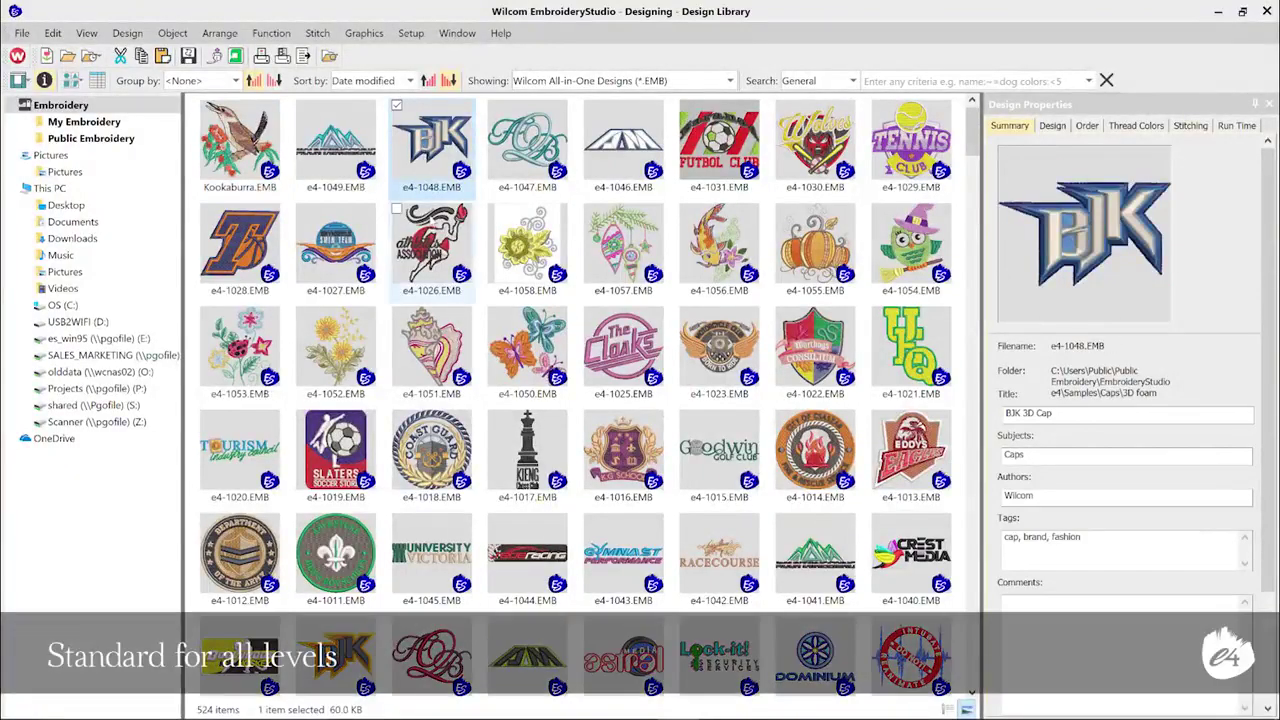
left_click(432, 240)
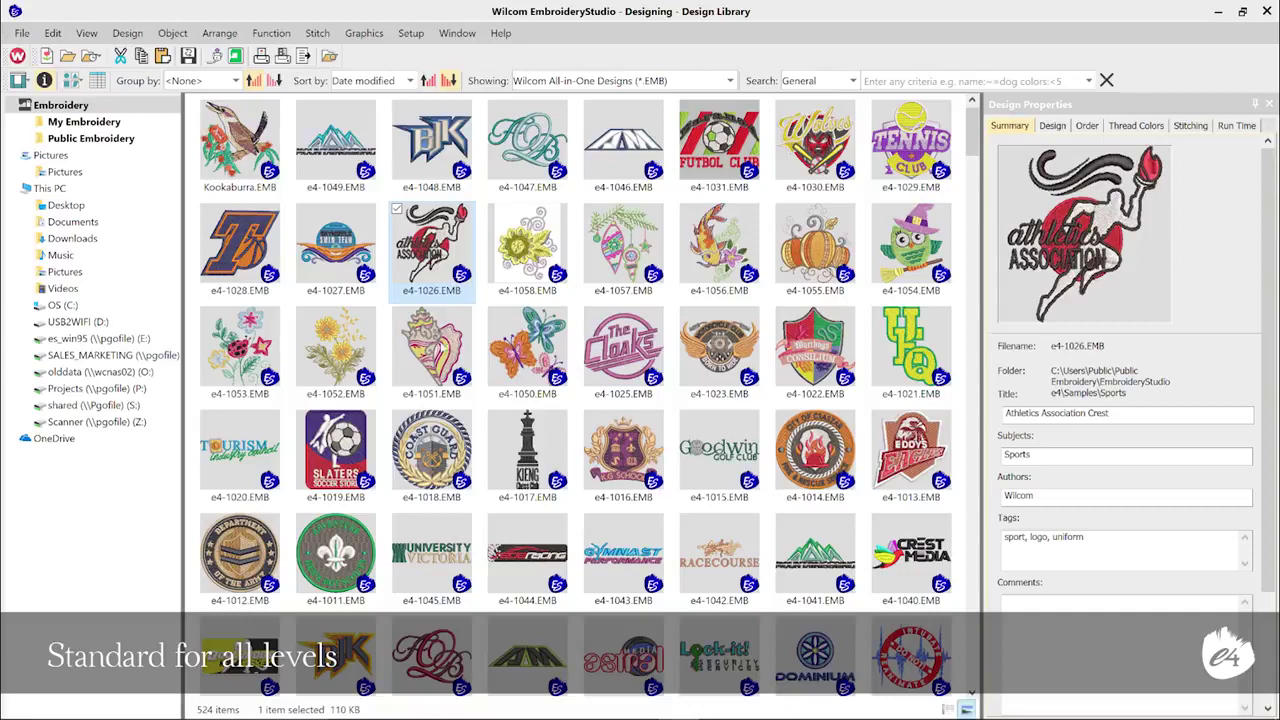
left_click(432, 450)
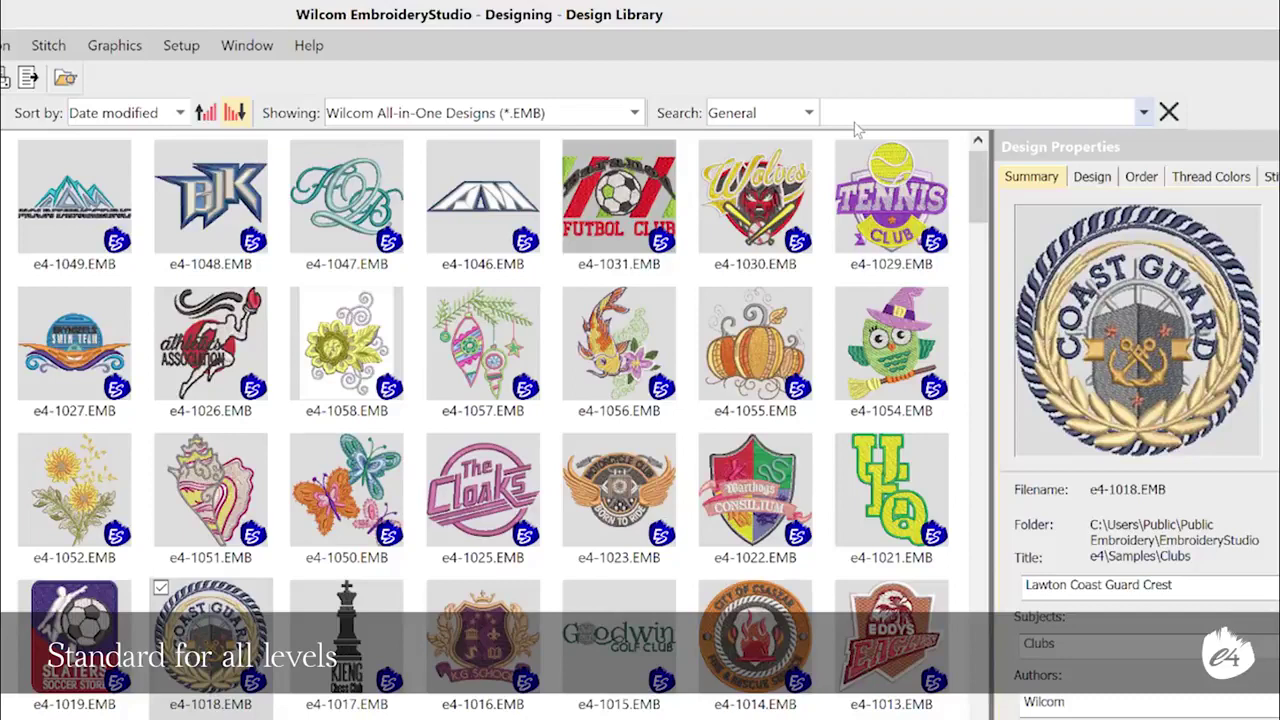
Step: Search the library for 'austr' and show Kookaburra.EMB's order details
left_click(856, 123)
type("australia")
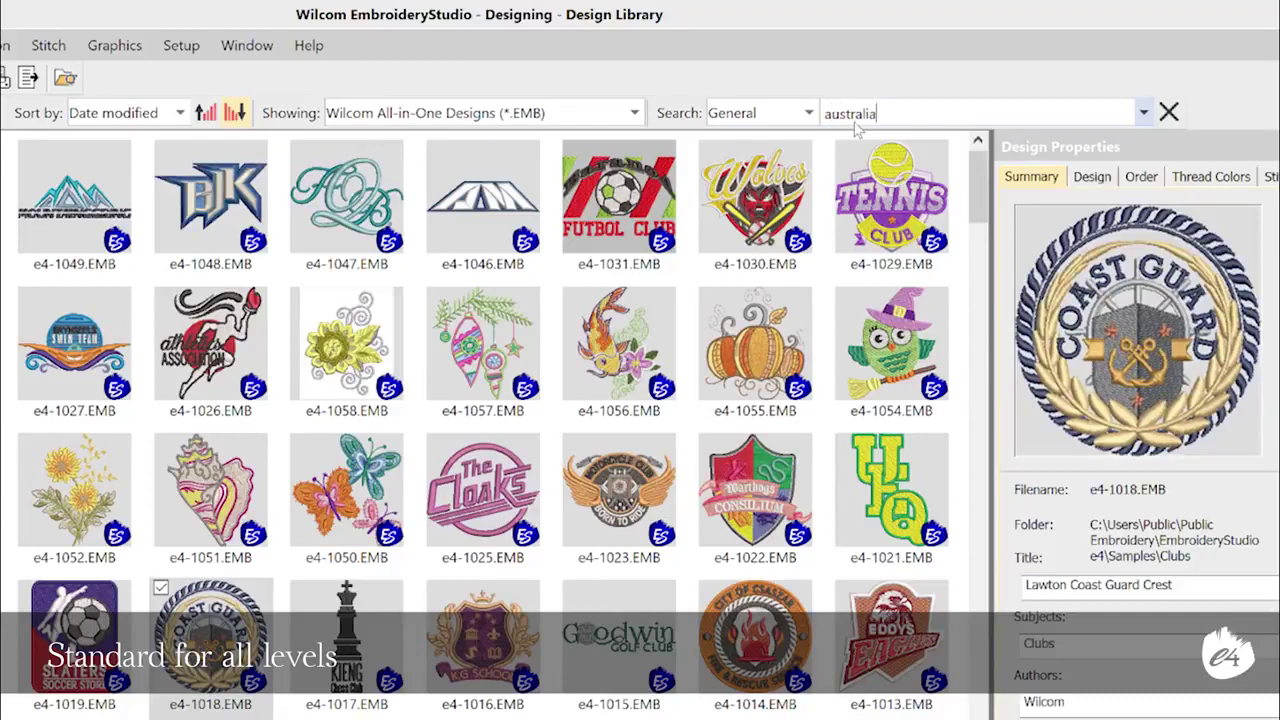
key("Return")
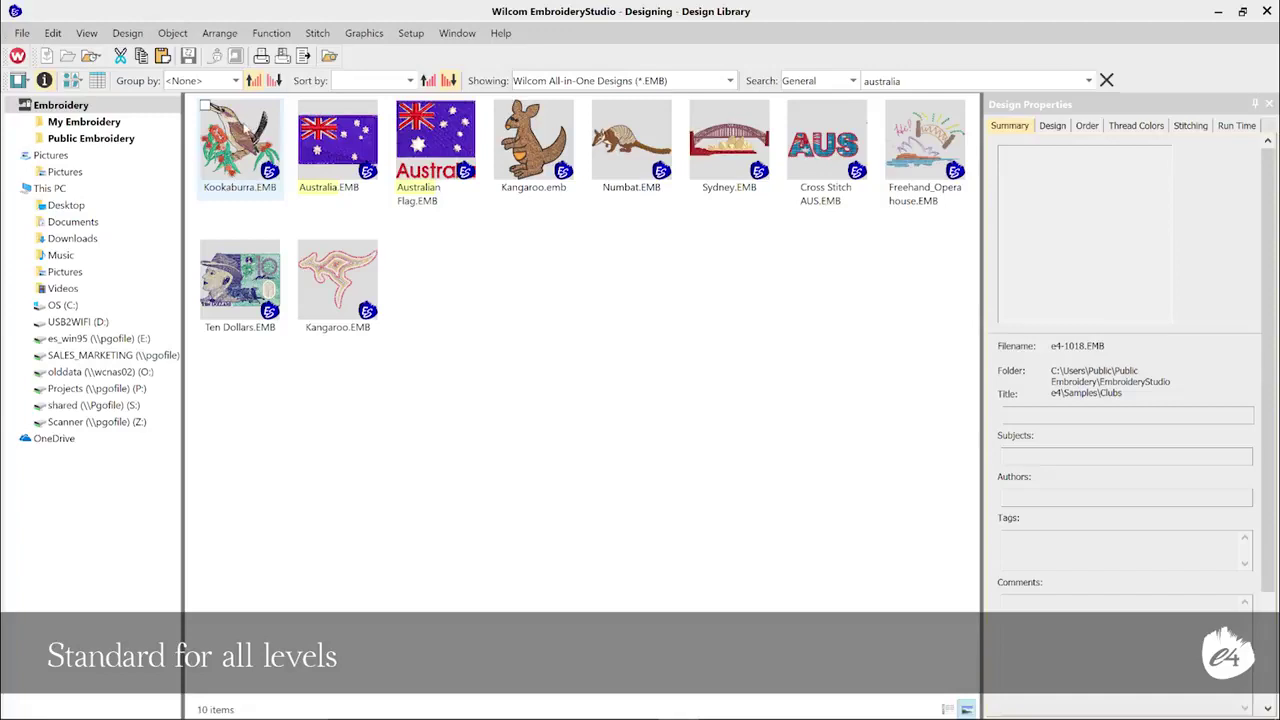
left_click(240, 140)
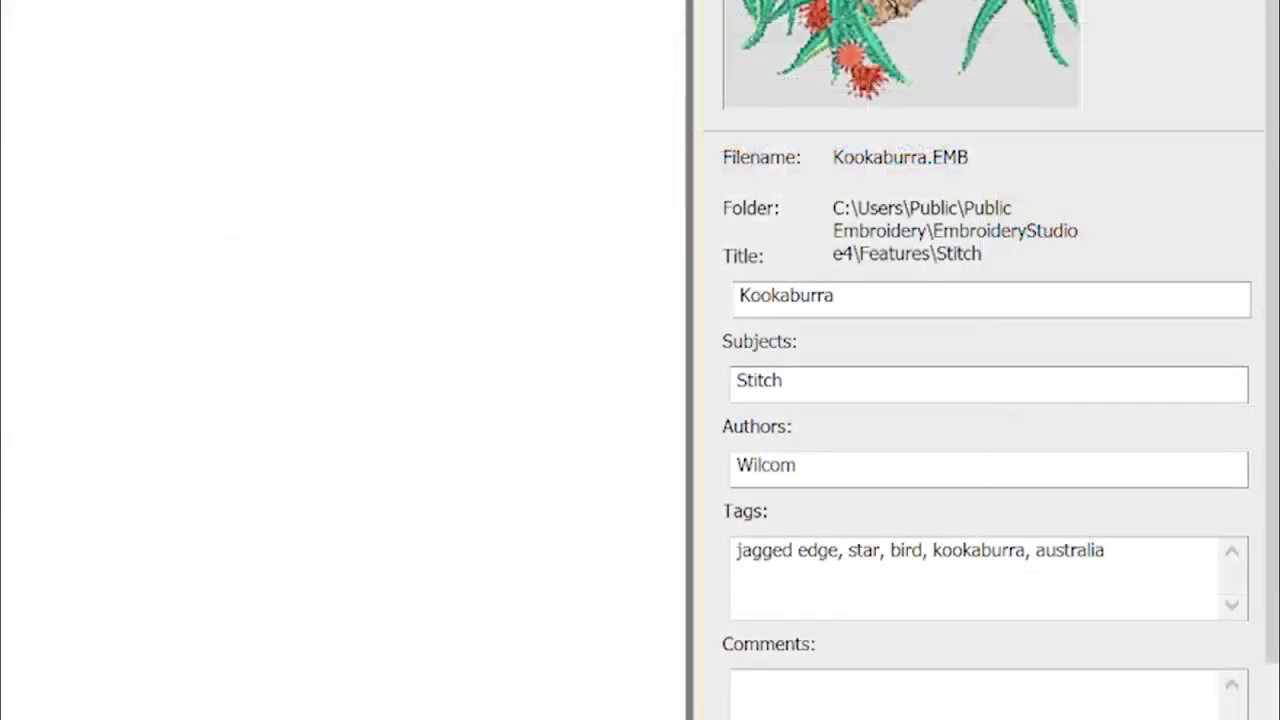
left_click(958, 106)
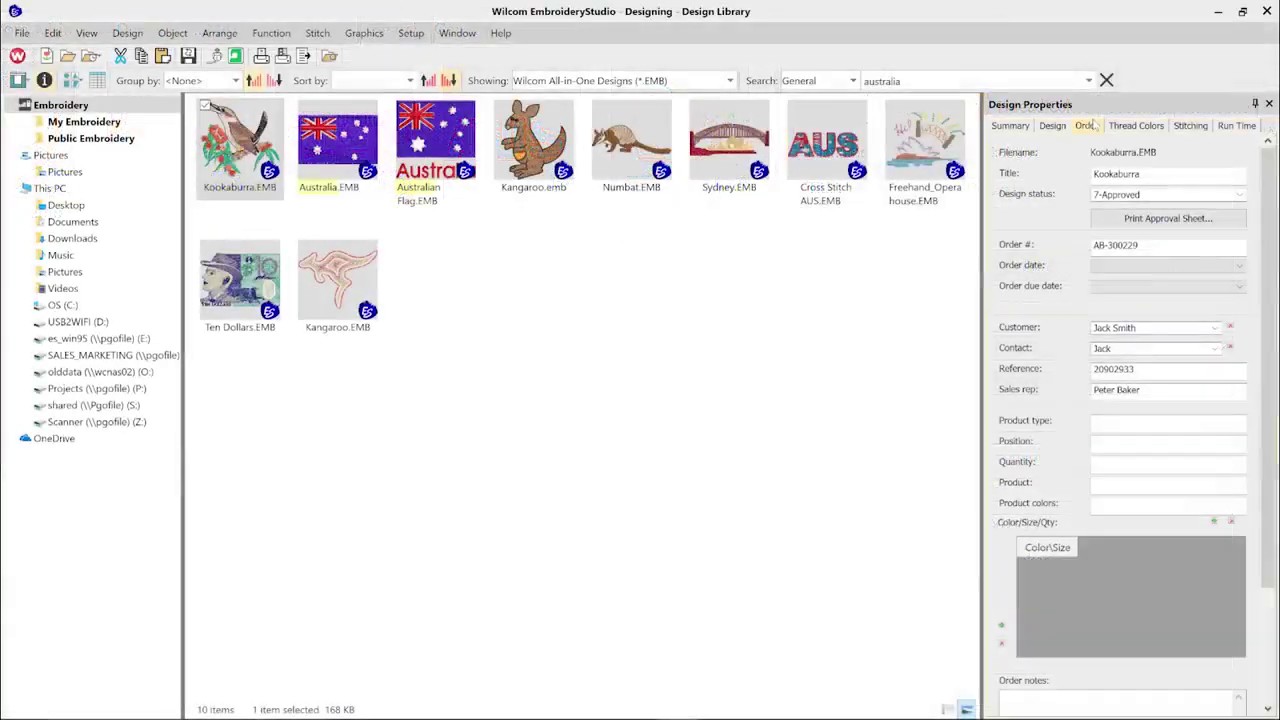
left_click(853, 81)
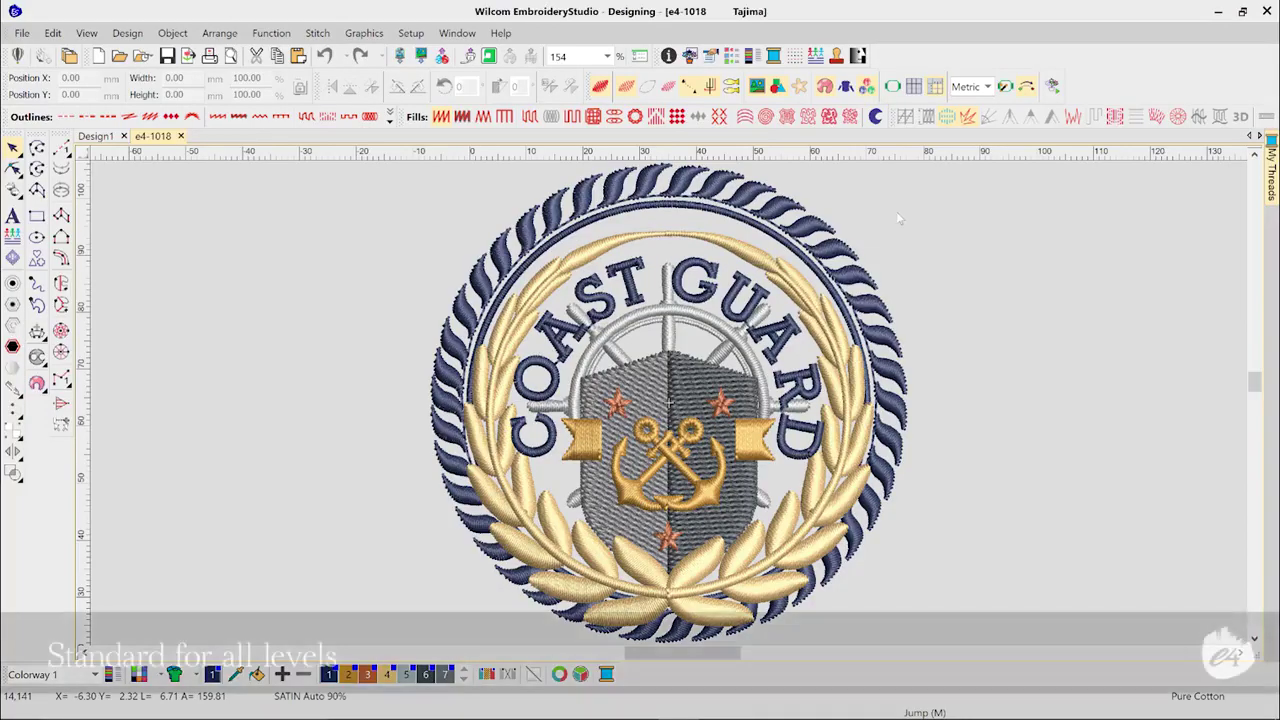
Step: Add an L size column and a Black colour row to the Coast Guard crest's order
left_click(668, 55)
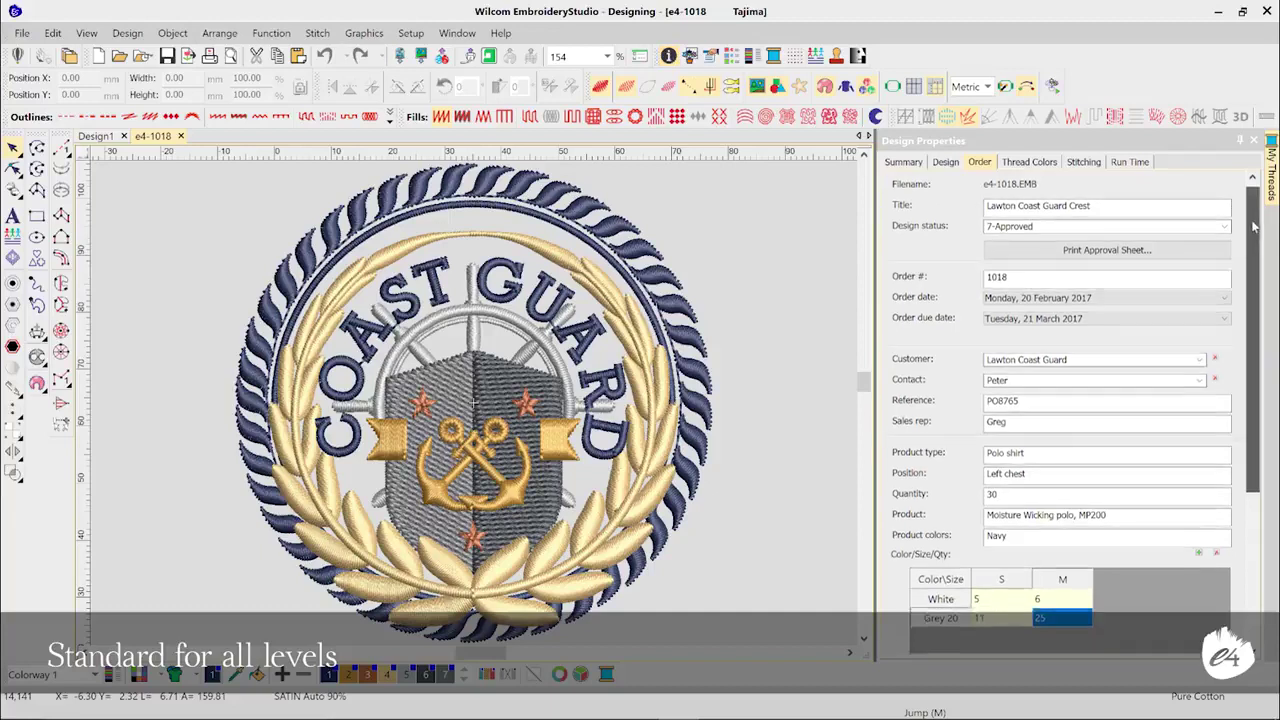
left_click_drag(1252, 220, 1254, 289)
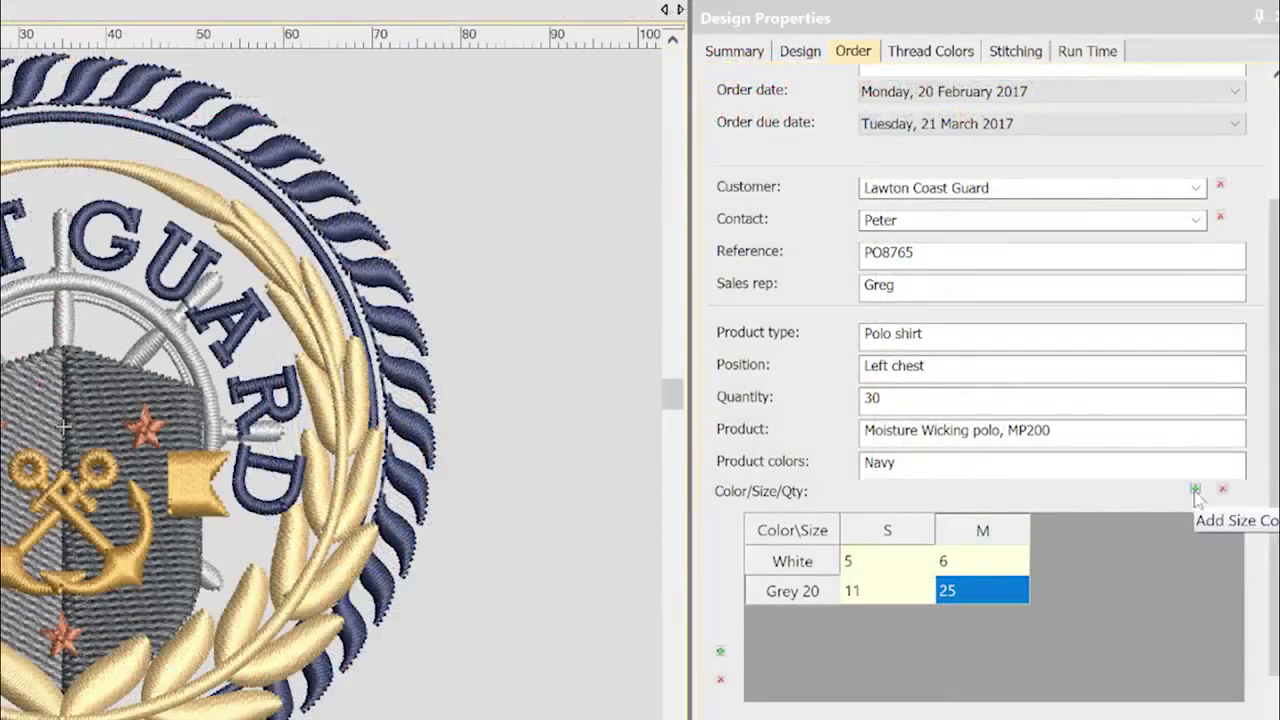
left_click(1198, 442)
double_click(1137, 472)
type("L")
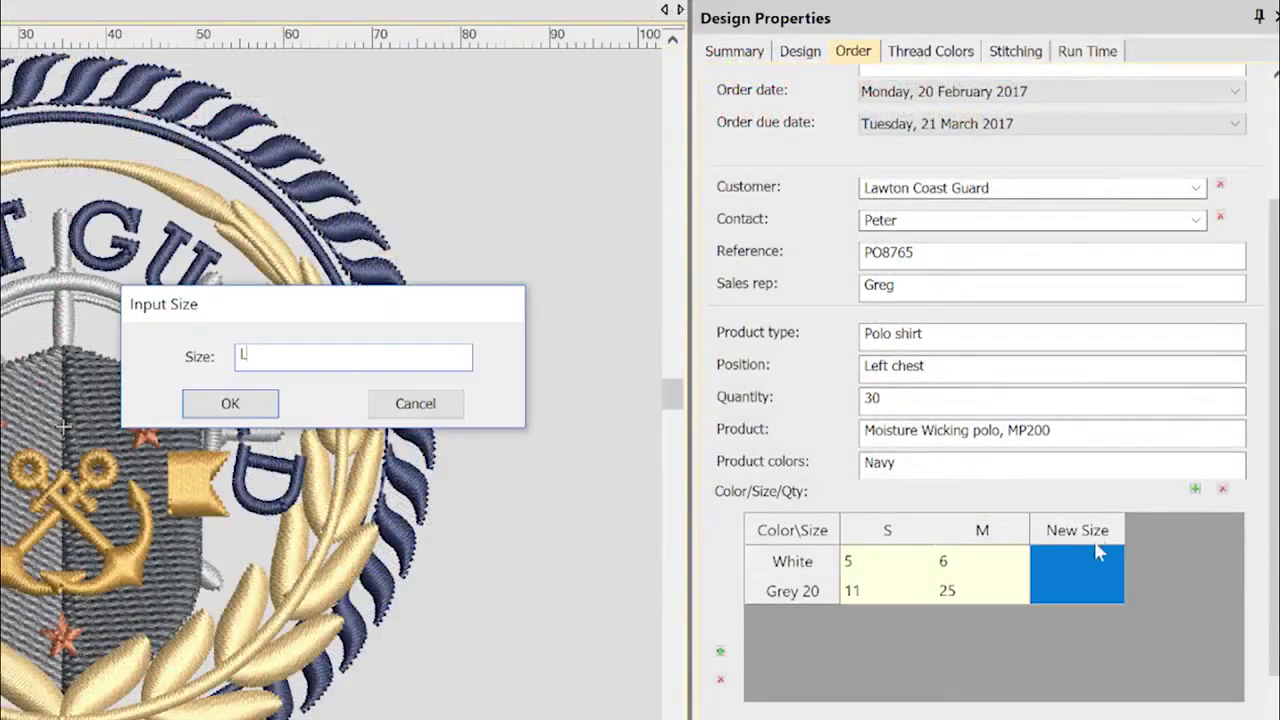
left_click(272, 410)
left_click(720, 651)
double_click(778, 621)
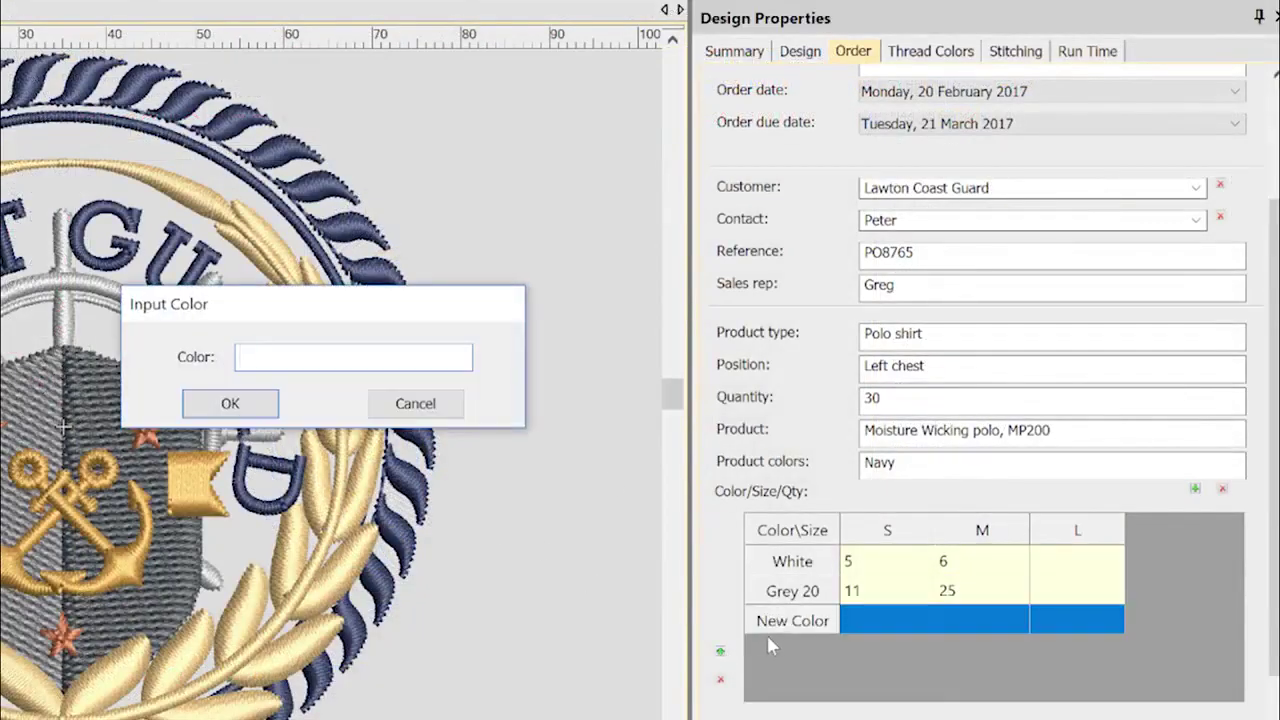
left_click(258, 412)
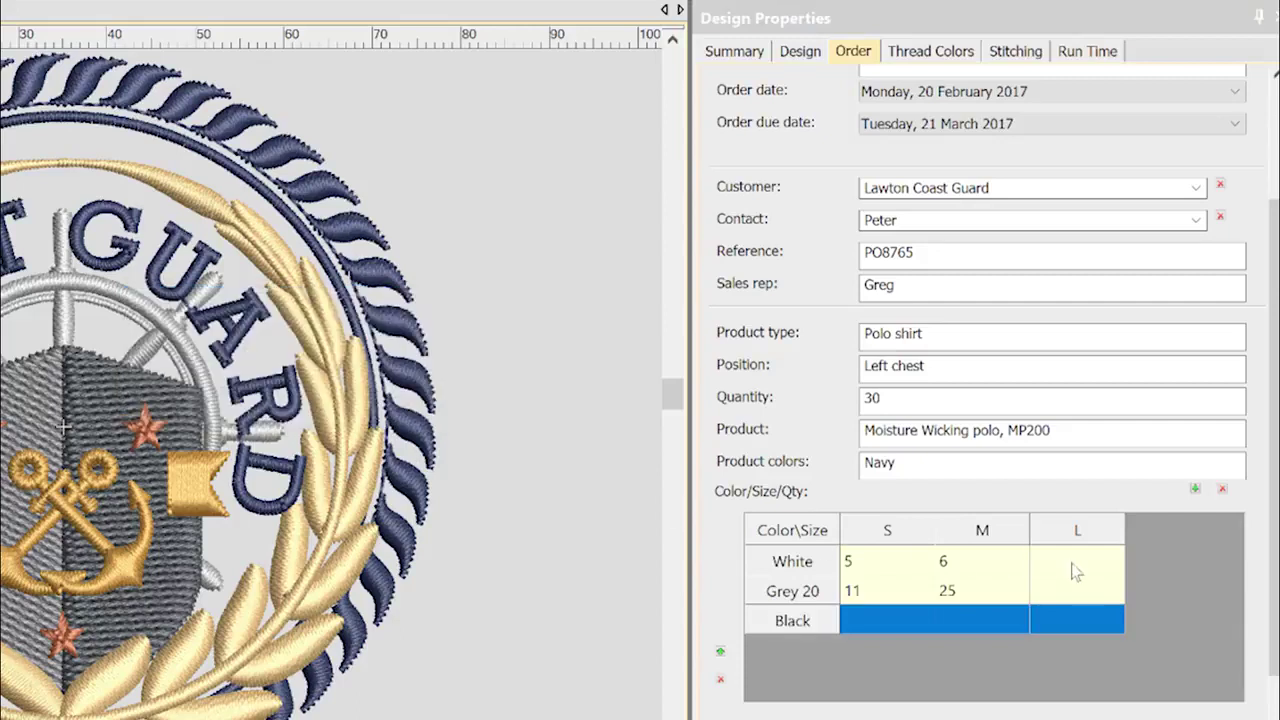
Step: Fill in the new quantities (5, 8, then Black 5, 4, 3) and preview the approval sheet
left_click(1071, 562)
type("5")
left_click(1071, 594)
type("8")
left_click(866, 622)
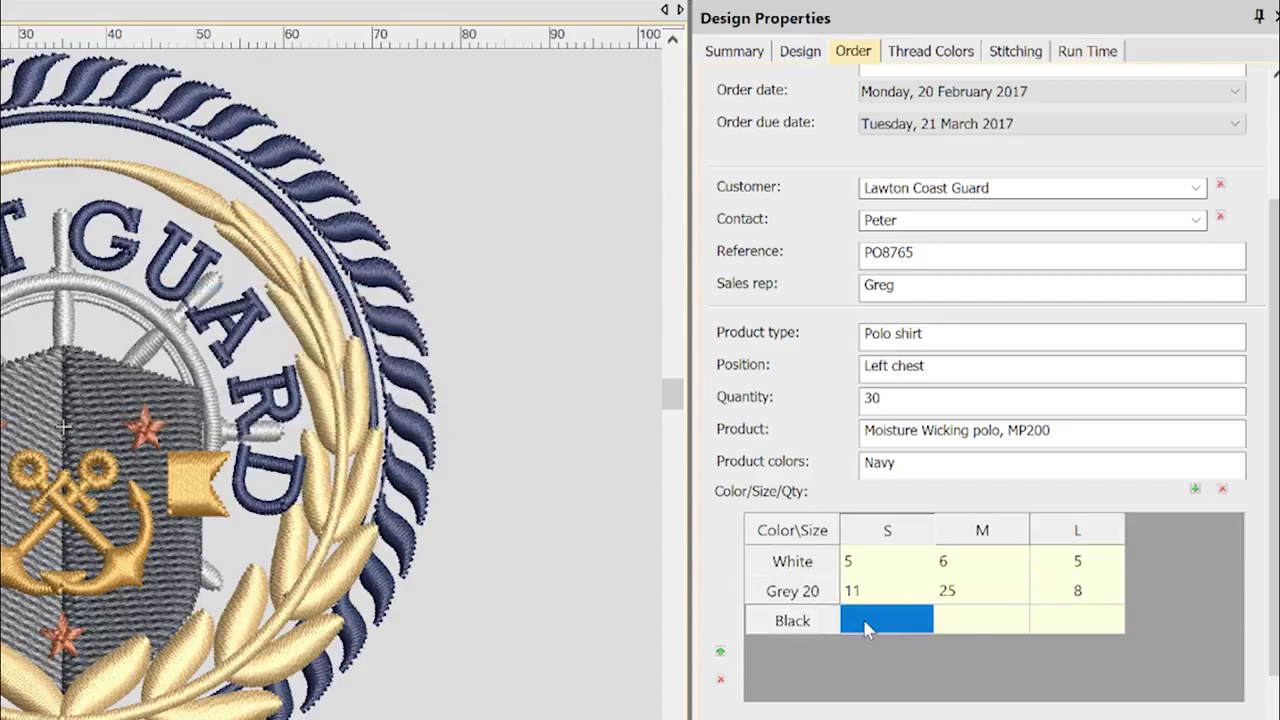
type("5")
key("Tab")
type("4")
key("Tab")
type("3")
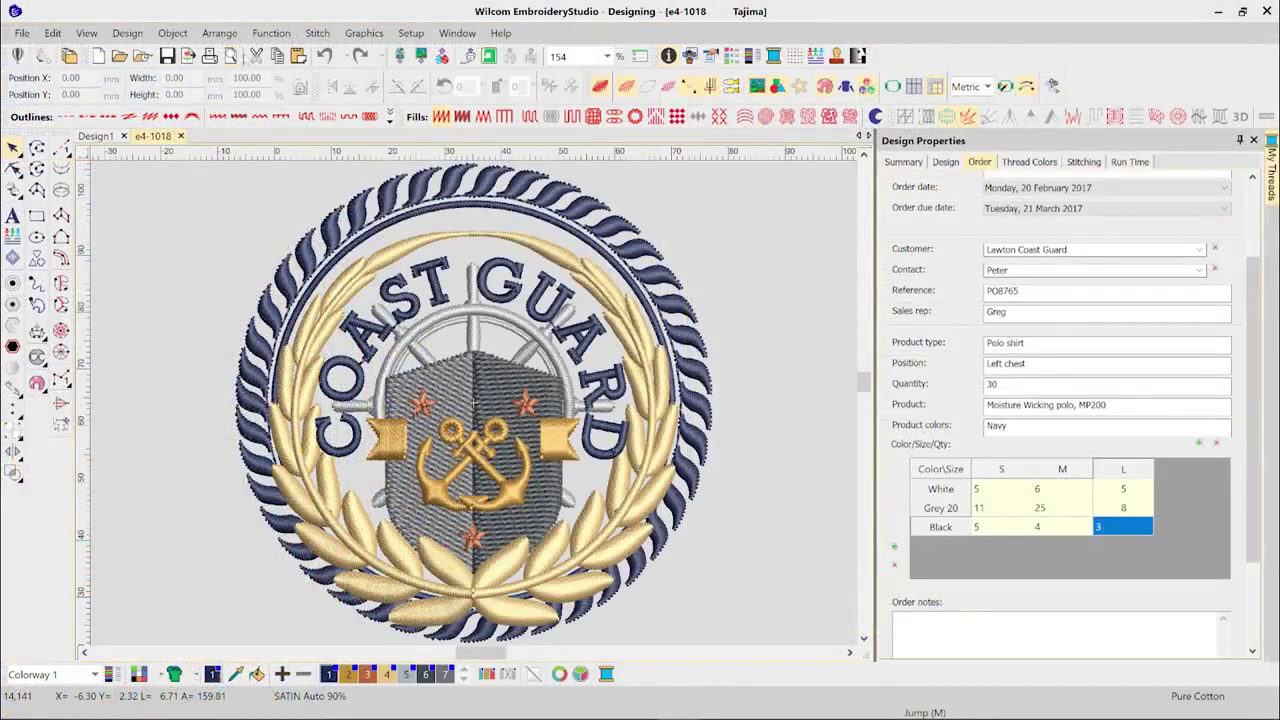
left_click(231, 56)
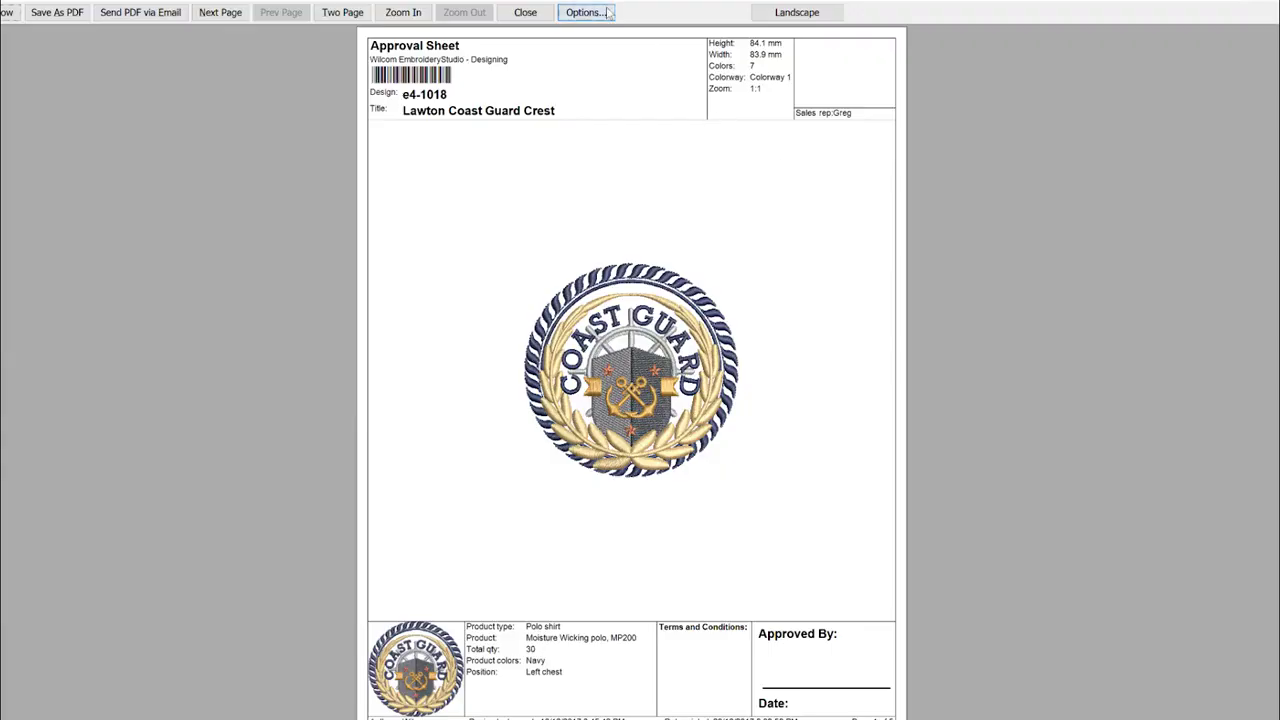
Step: Open Print Options for the Coast Guard crest approval sheet from the print preview
left_click(586, 12)
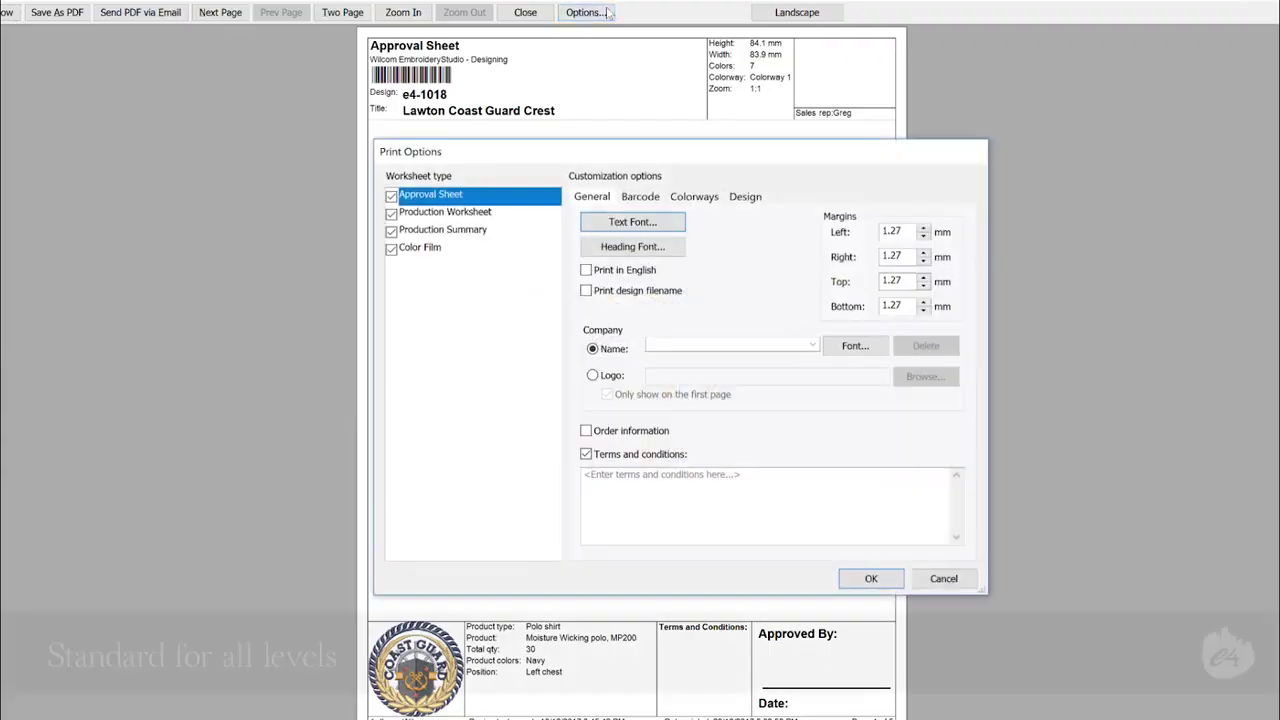
Step: Exclude terms and conditions from the approval sheet and apply the print options
left_click(652, 456)
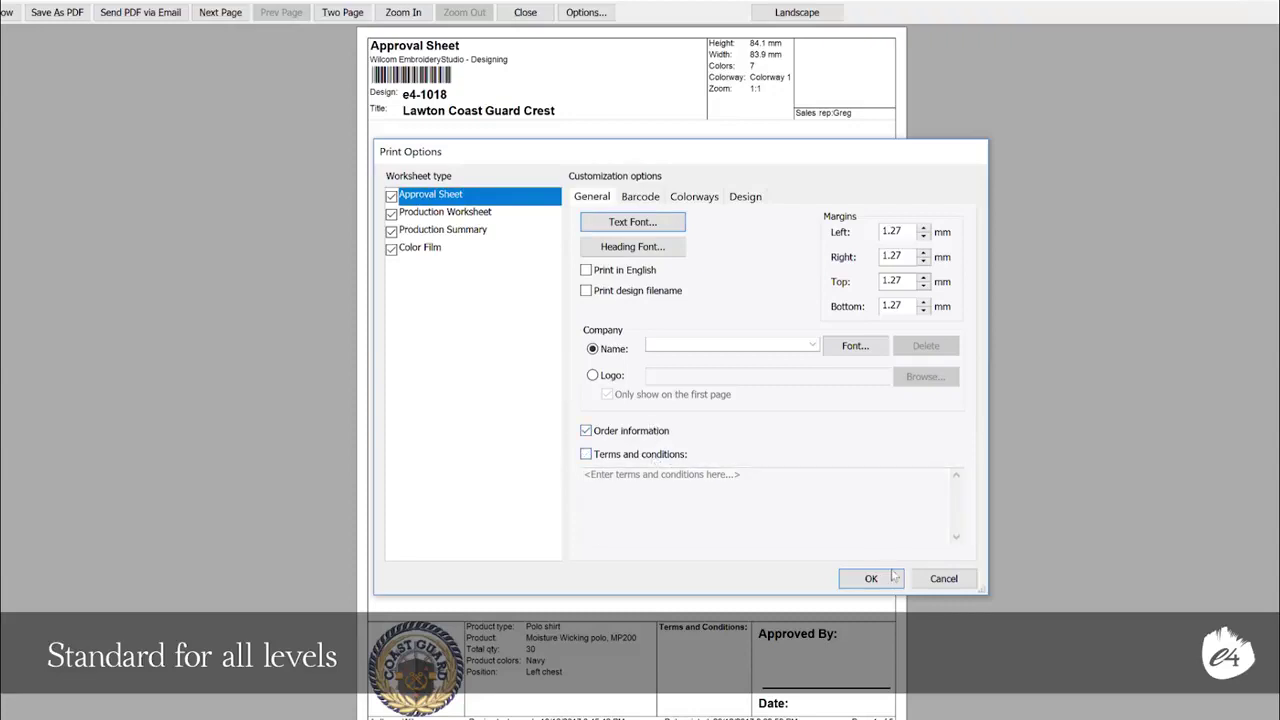
left_click(890, 580)
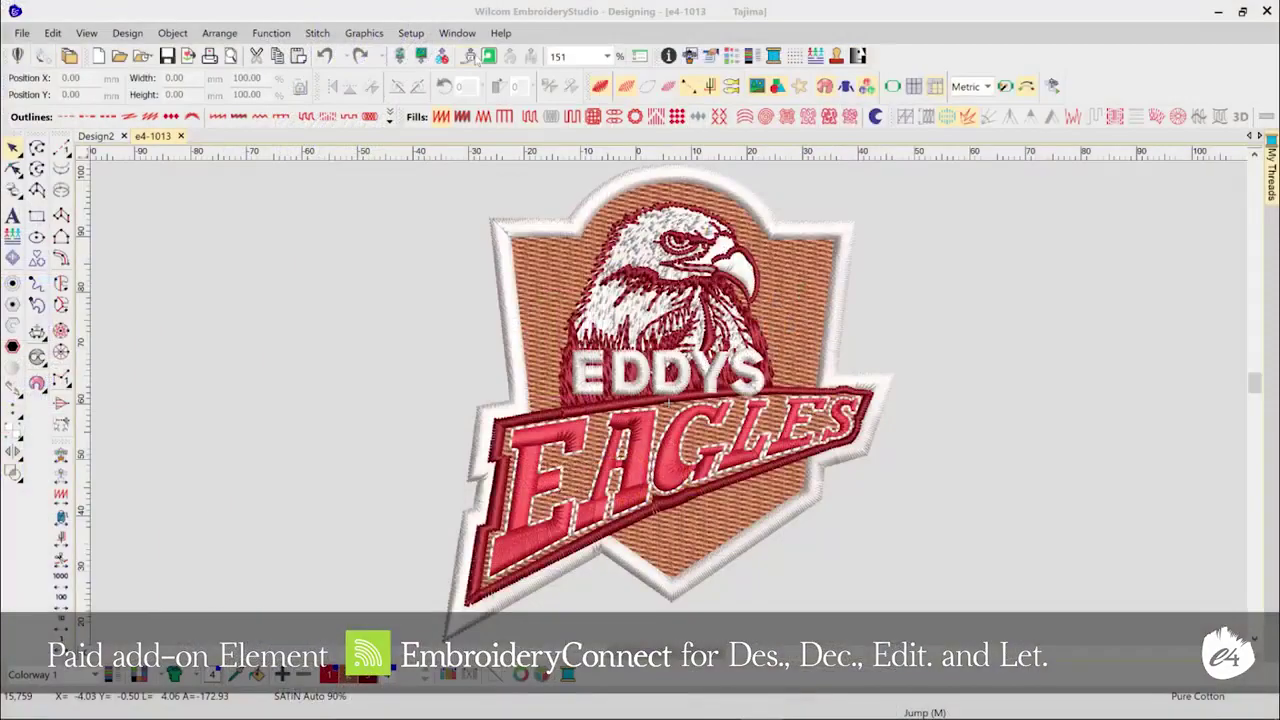
Step: Send design e4-1013 to Machine 1 through Send to My Machine
left_click(470, 56)
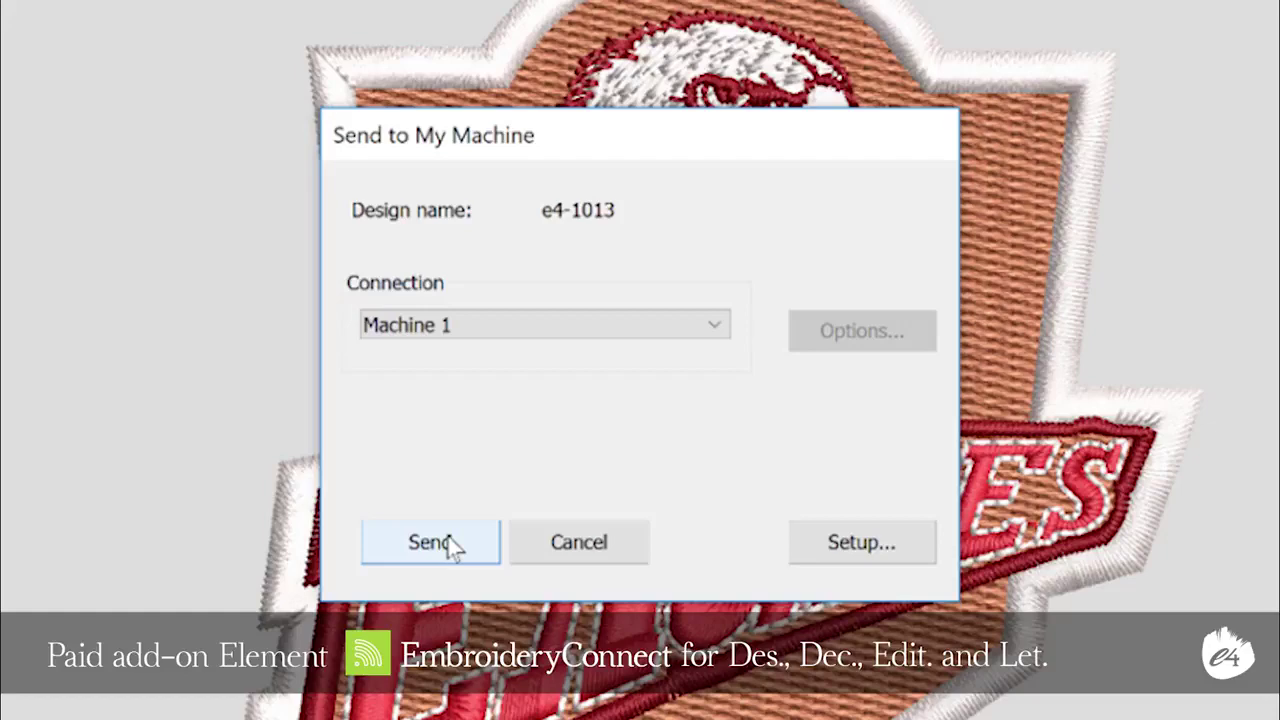
left_click(450, 545)
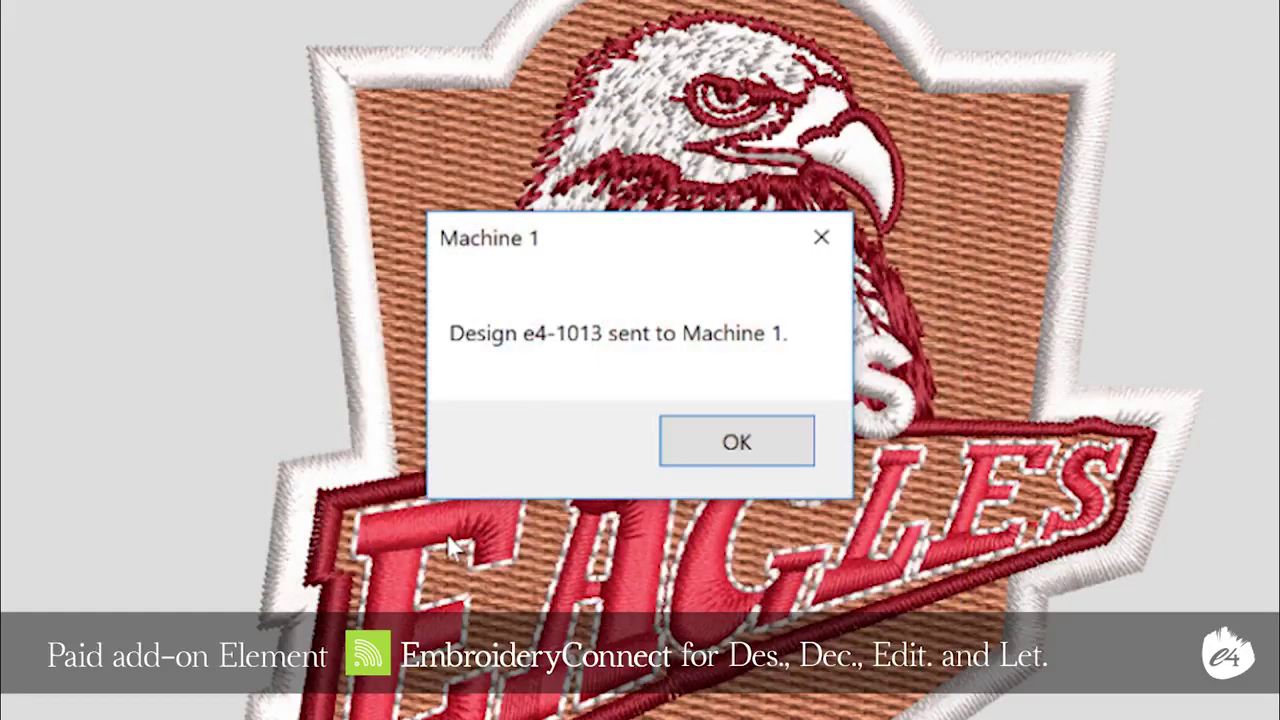